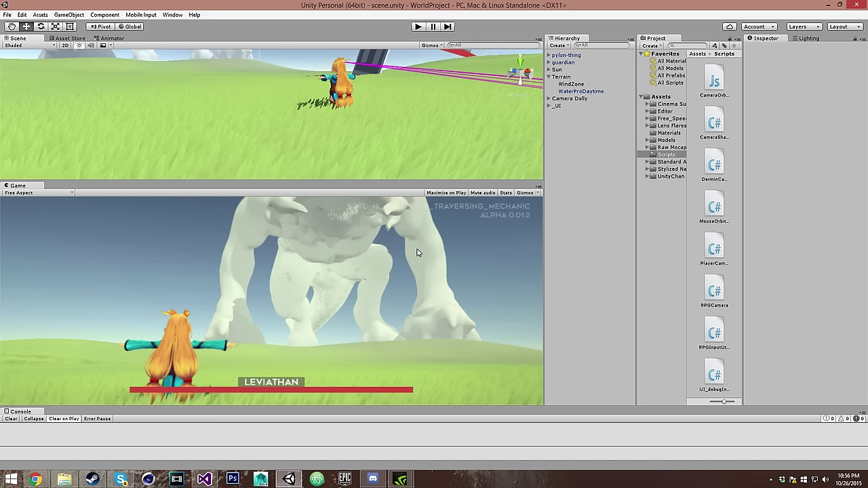
Play-test the scene, running the character forward across the grass field, then stop play mode
{"action": "mouse_move", "coordinate": [53, 483]}
{"action": "mouse_move", "coordinate": [363, 136]}
{"action": "right_mouse_down"}
{"action": "mouse_move", "coordinate": [327, 143]}
{"action": "mouse_move", "coordinate": [364, 132]}
{"action": "right_mouse_up"}
{"action": "key", "text": "ctrl+p"}
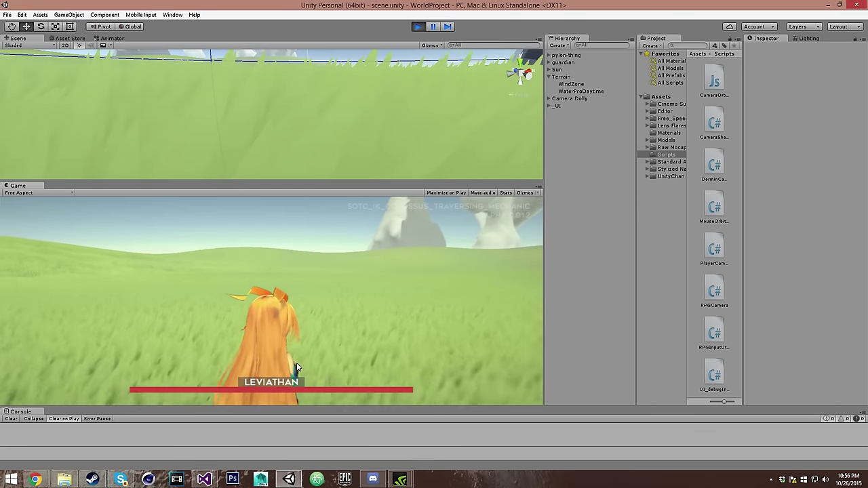
{"action": "key", "text": "w"}
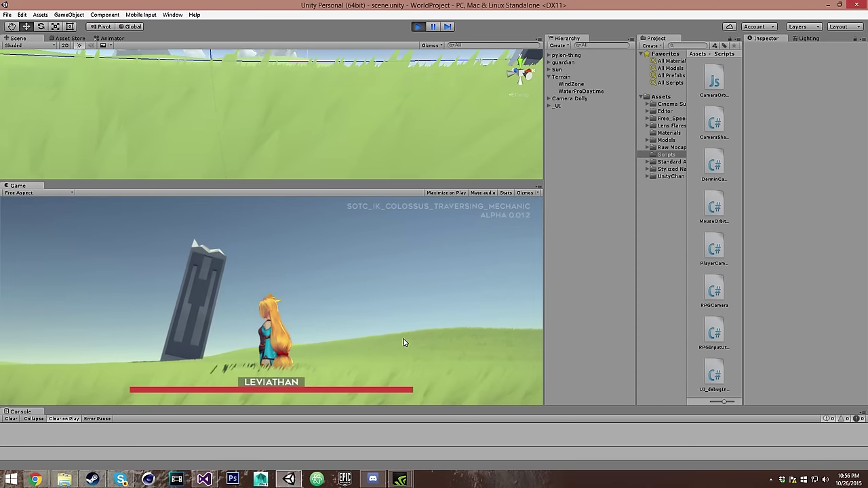
{"action": "key", "text": "w"}
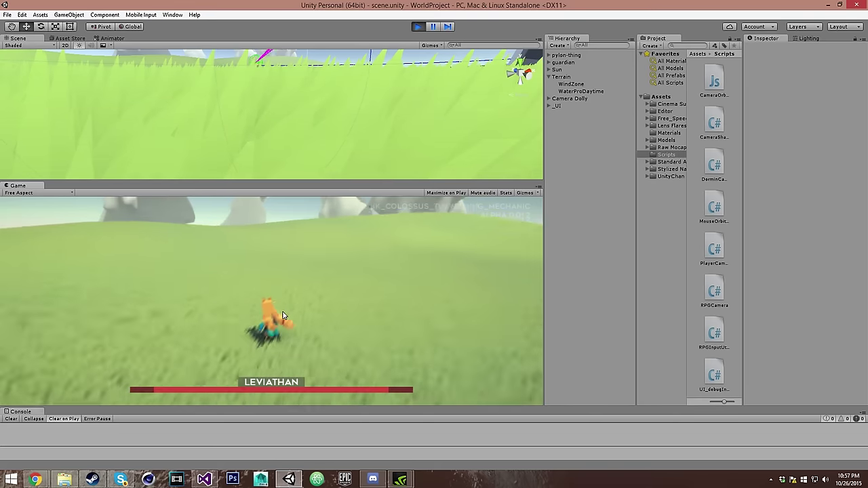
{"action": "left_click", "coordinate": [418, 26]}
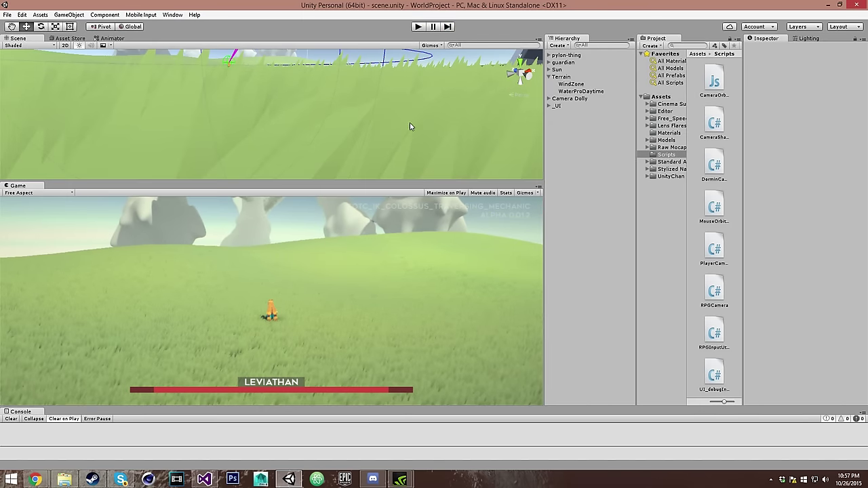
{"action": "right_click_drag", "start_coordinate": [311, 143], "coordinate": [339, 122]}
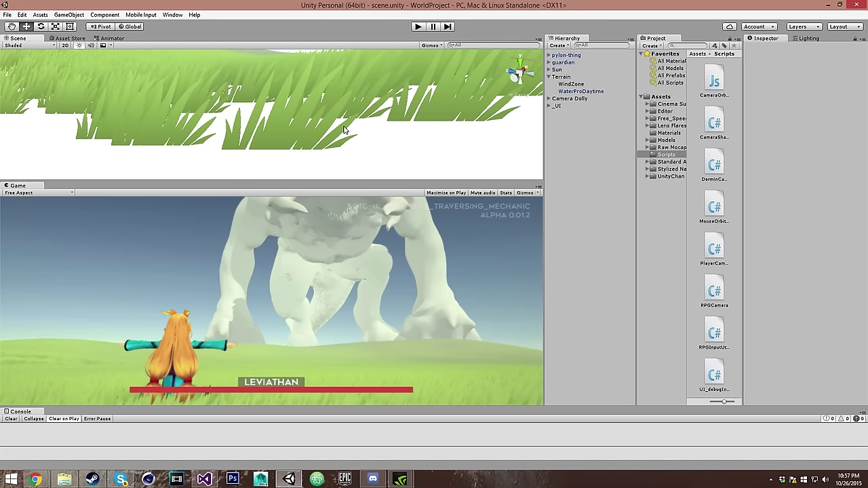
{"action": "right_click_drag", "start_coordinate": [346, 127], "coordinate": [483, 160]}
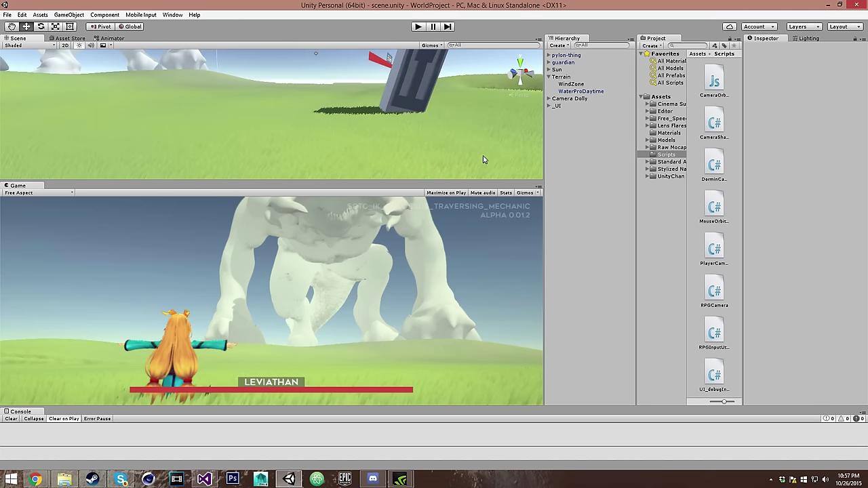
{"action": "left_click", "coordinate": [565, 77]}
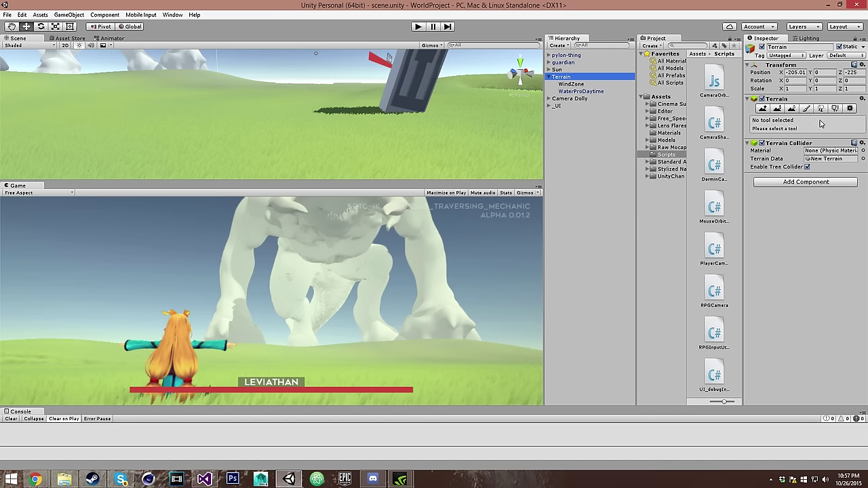
Open the terrain grass detail's Edit Grass Texture settings from Paint Details
{"action": "left_click", "coordinate": [835, 109]}
{"action": "left_click", "coordinate": [820, 251]}
{"action": "left_click", "coordinate": [812, 272]}
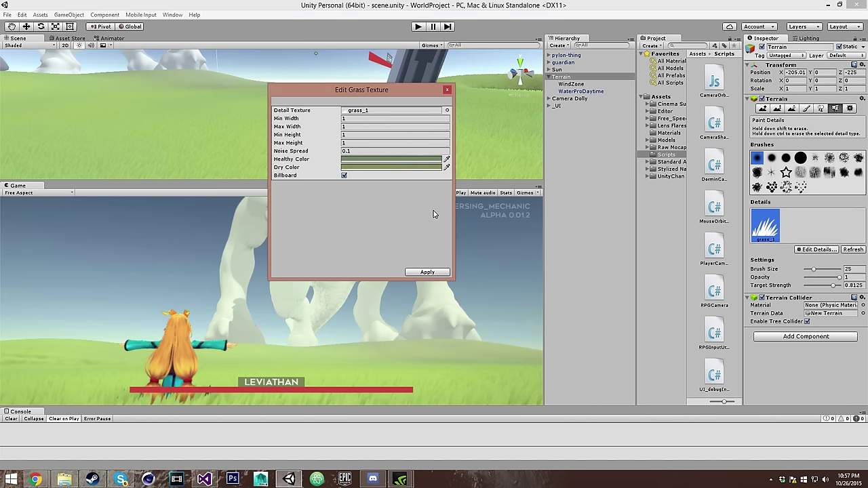
Check the grass Healthy and Dry colours, then bring the YouTube browser window forward
{"action": "left_click", "coordinate": [409, 164]}
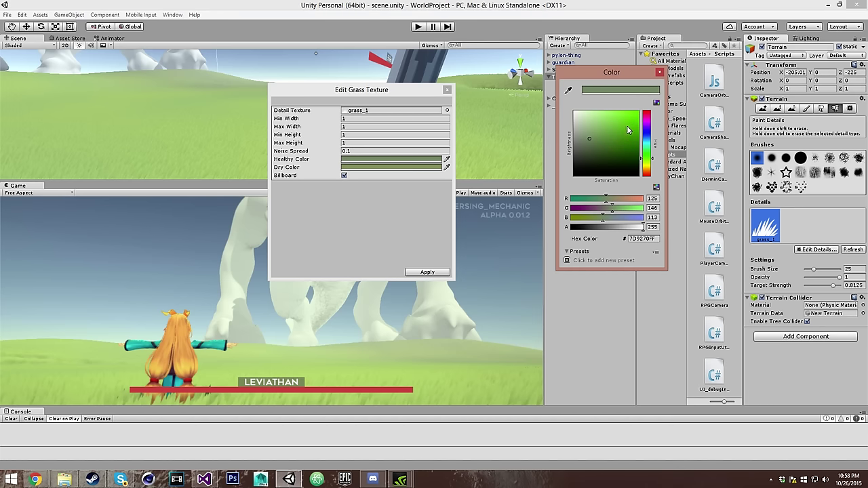
{"action": "left_click", "coordinate": [662, 72]}
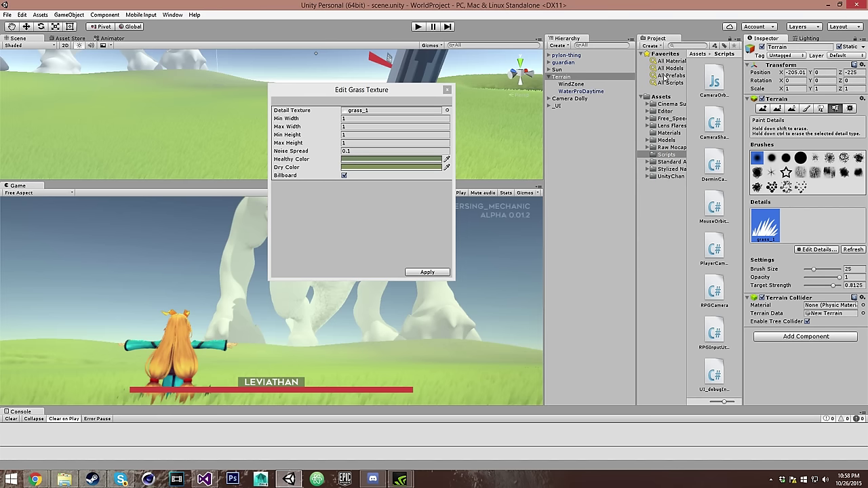
{"action": "left_click", "coordinate": [410, 168]}
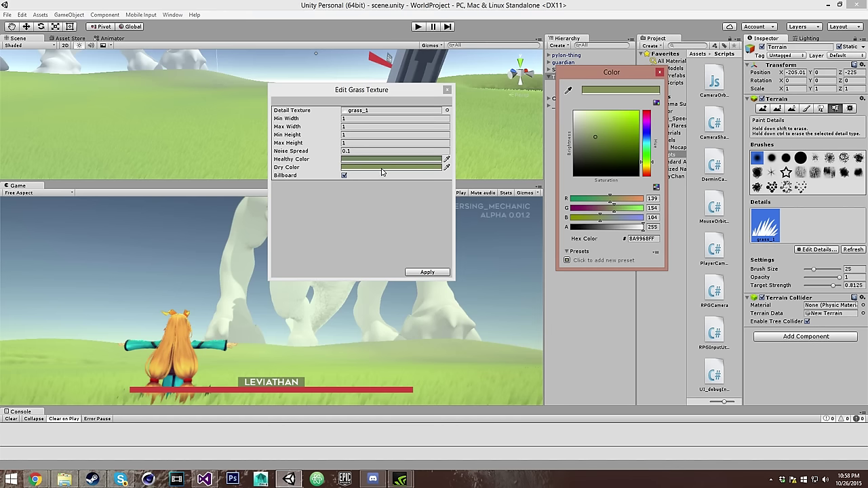
{"action": "left_click", "coordinate": [36, 479]}
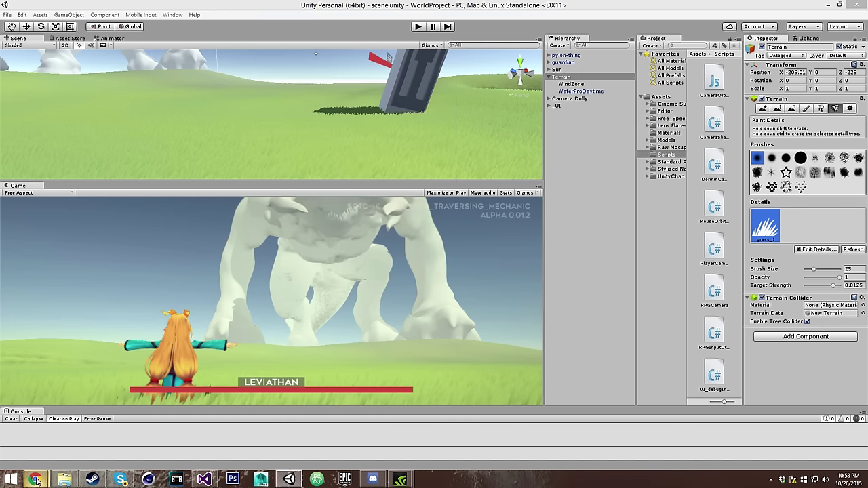
{"action": "left_click", "coordinate": [156, 428]}
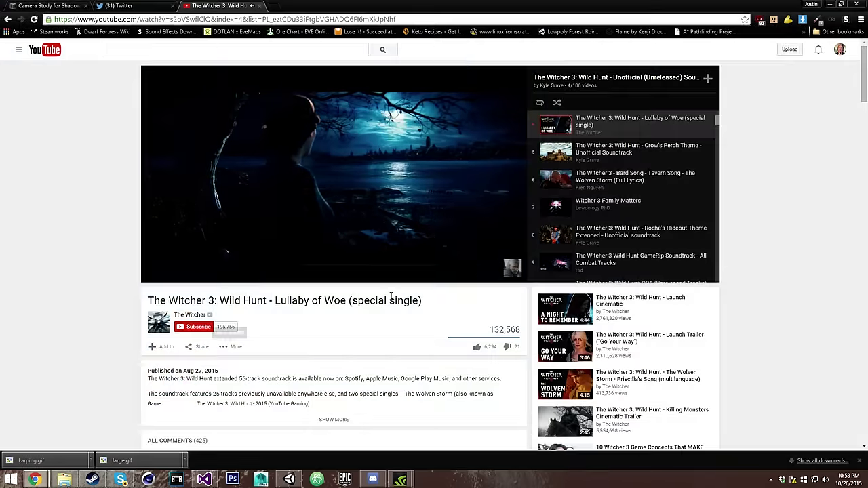
Play the Crow's Perch Theme track from the YouTube playlist and return to Unity
{"action": "left_click", "coordinate": [600, 159]}
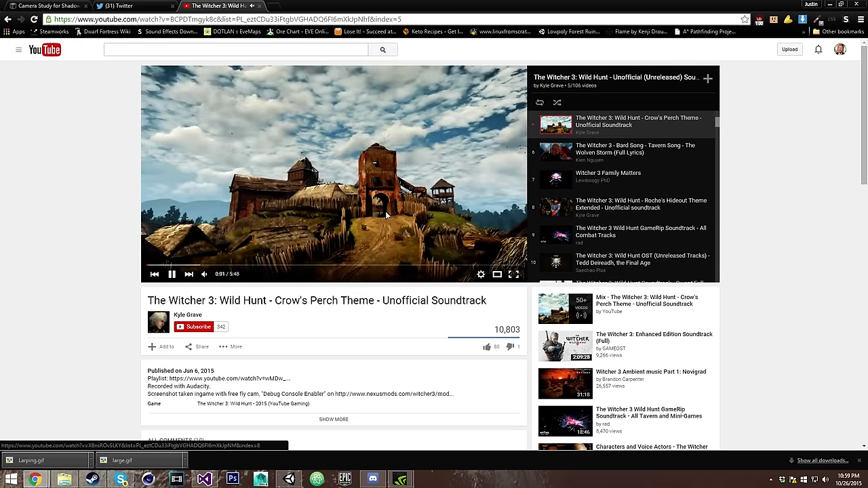
{"action": "mouse_move", "coordinate": [215, 278]}
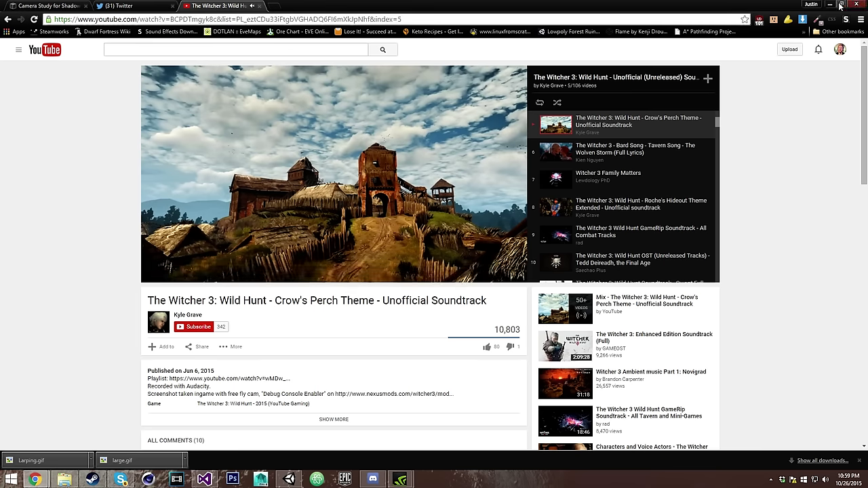
{"action": "key", "text": "alt+Tab"}
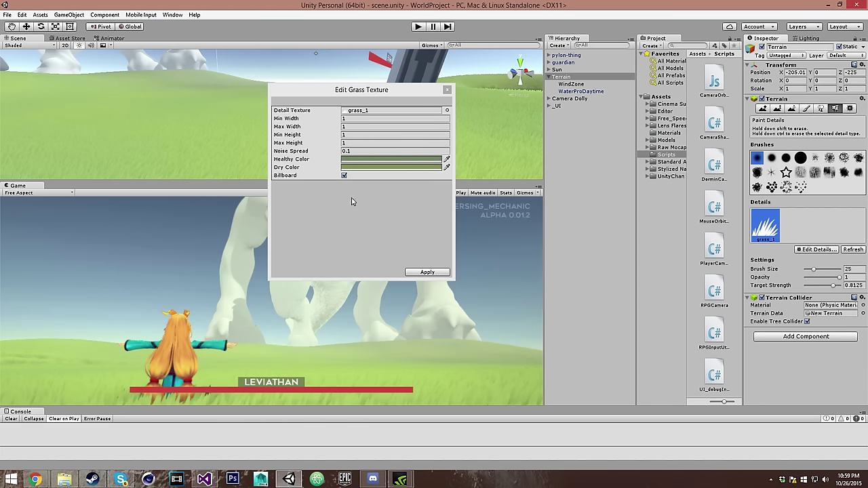
Turn off Billboard for the grass texture, apply it, and start a play test
{"action": "left_click", "coordinate": [344, 175]}
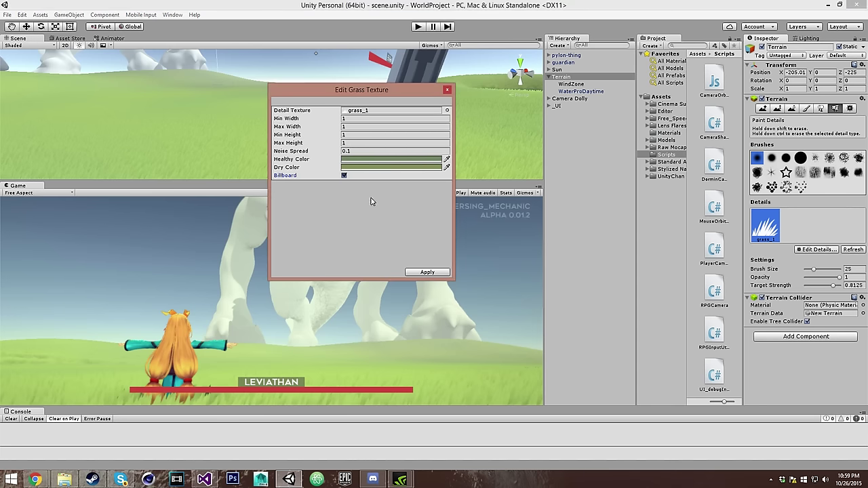
{"action": "left_click", "coordinate": [431, 274]}
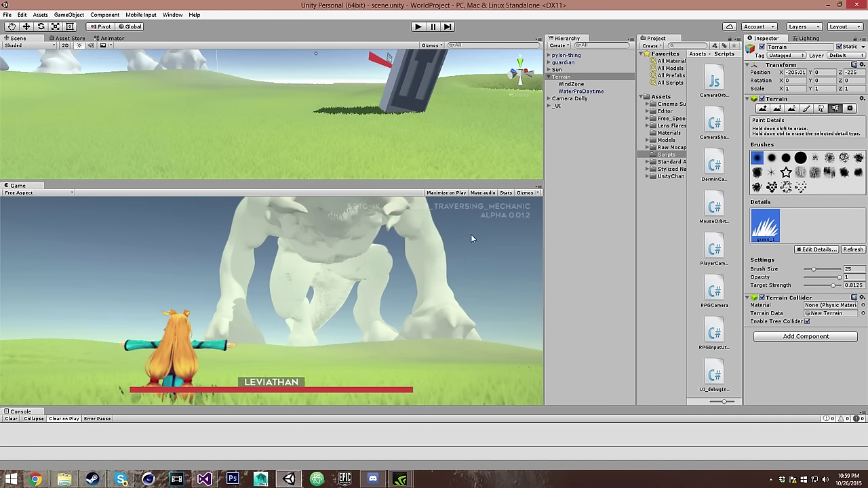
{"action": "left_click", "coordinate": [418, 26]}
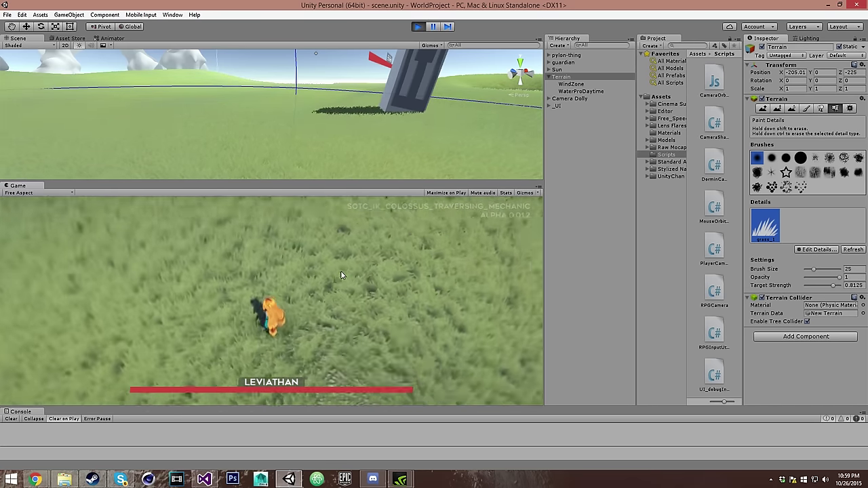
Stop play, re-enable grass Billboard in Edit Grass Texture, apply, and play-test again
{"action": "left_click", "coordinate": [417, 27]}
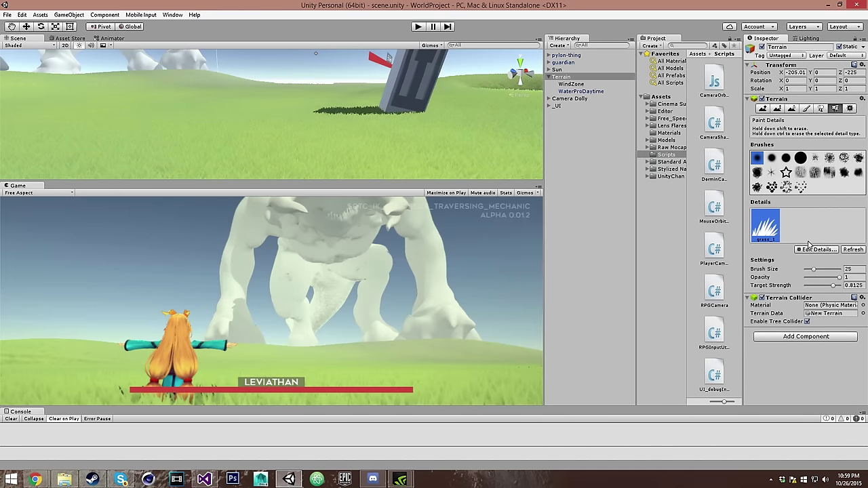
{"action": "left_click", "coordinate": [810, 249]}
{"action": "left_click", "coordinate": [810, 271]}
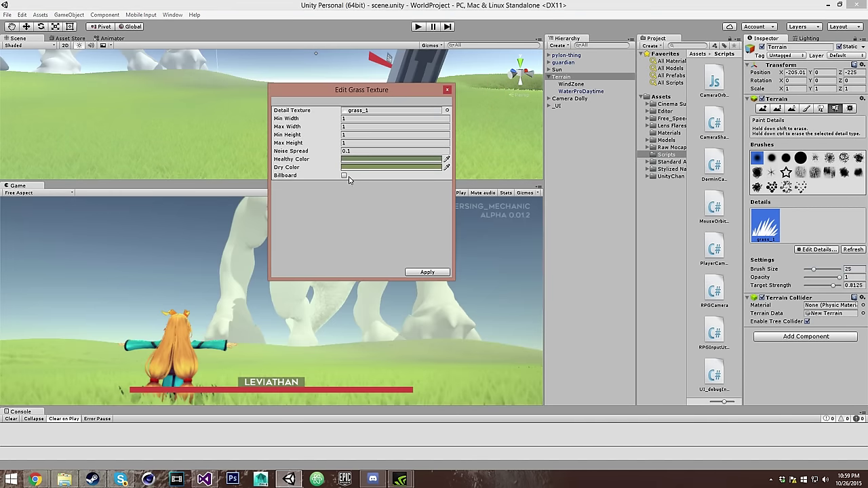
{"action": "left_click", "coordinate": [426, 272]}
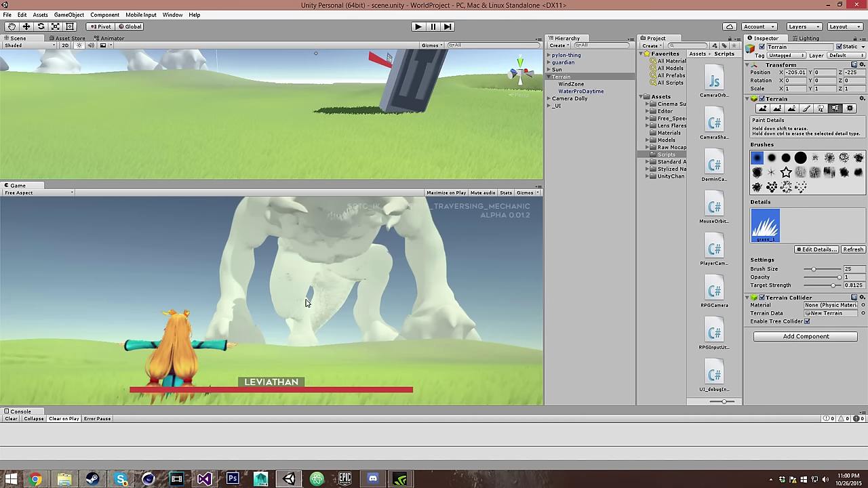
{"action": "left_click", "coordinate": [418, 28]}
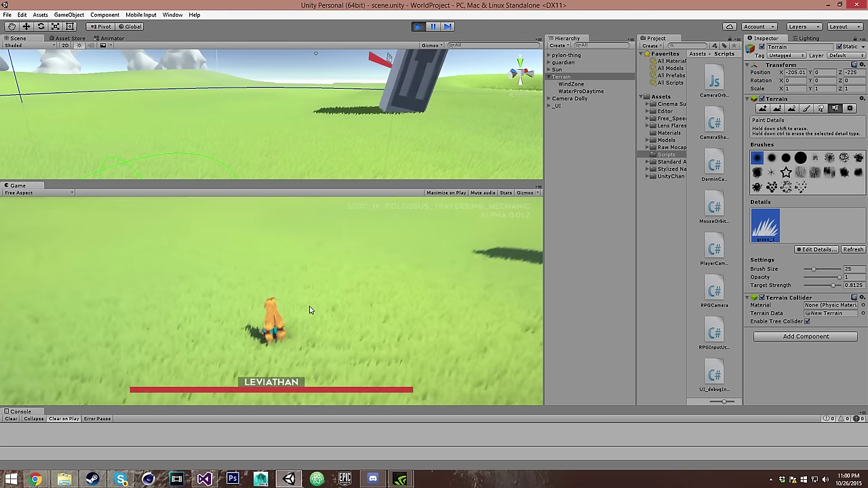
{"action": "left_click", "coordinate": [418, 27]}
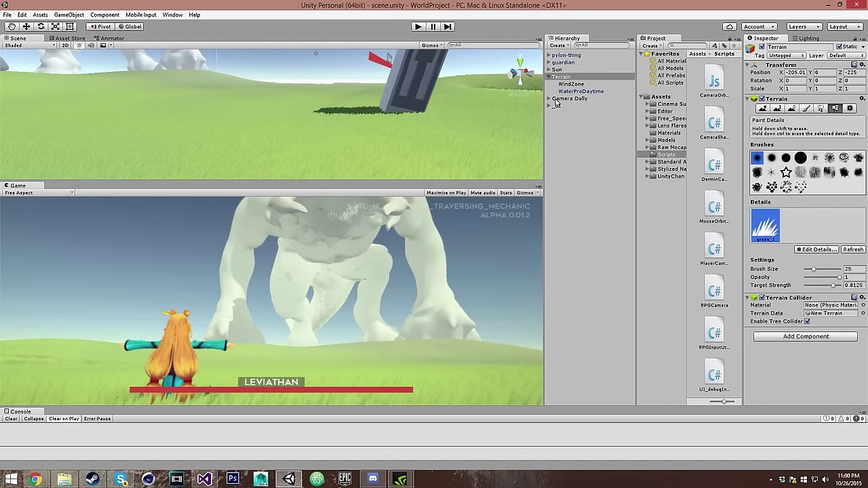
Select MainCamera under Camera Dolly > unitychan and collapse its RPG Camera, Sphere Collider and Rigidbody
{"action": "left_click_drag", "start_coordinate": [545, 100], "coordinate": [547, 100]}
{"action": "left_click", "coordinate": [550, 99]}
{"action": "left_click", "coordinate": [555, 106]}
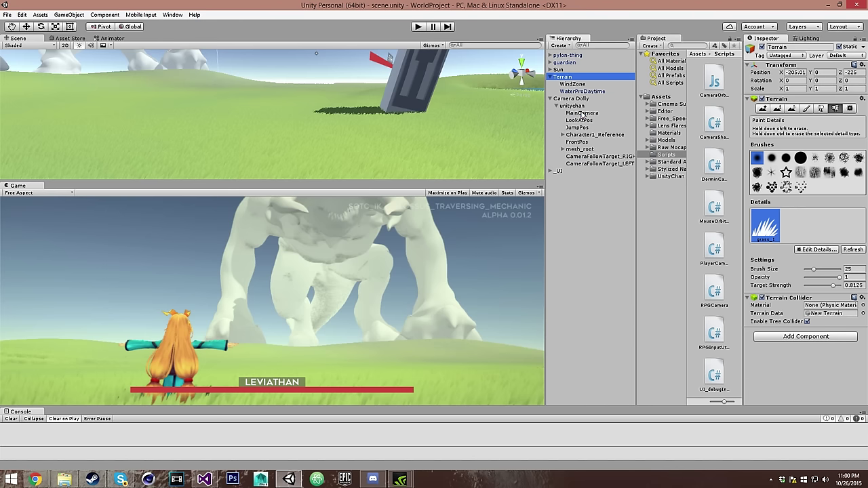
{"action": "left_click", "coordinate": [582, 113]}
{"action": "scroll", "coordinate": [792, 156], "scroll_direction": "down", "scroll_amount": 3}
{"action": "scroll", "coordinate": [792, 156], "scroll_direction": "down", "scroll_amount": 1}
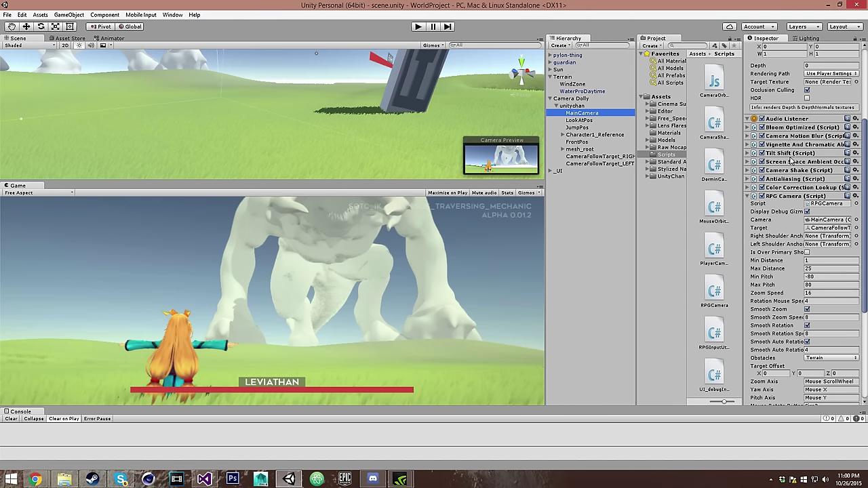
{"action": "left_click", "coordinate": [749, 196]}
{"action": "left_click", "coordinate": [748, 258]}
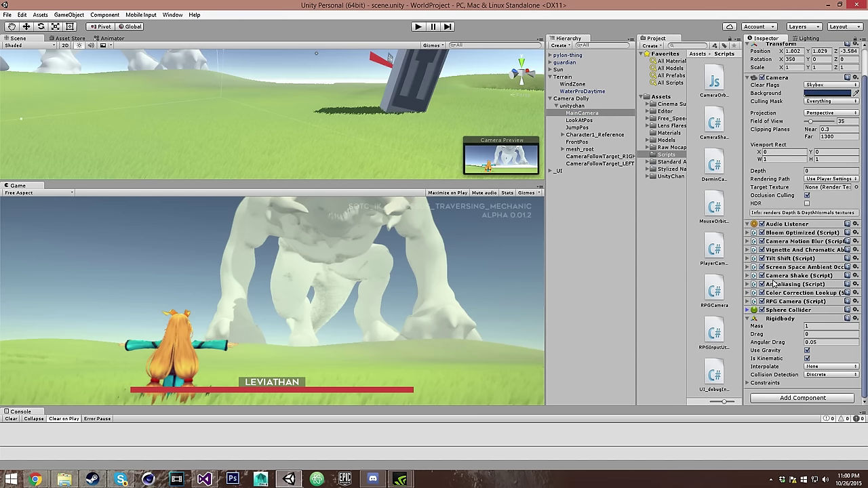
{"action": "left_click", "coordinate": [747, 319]}
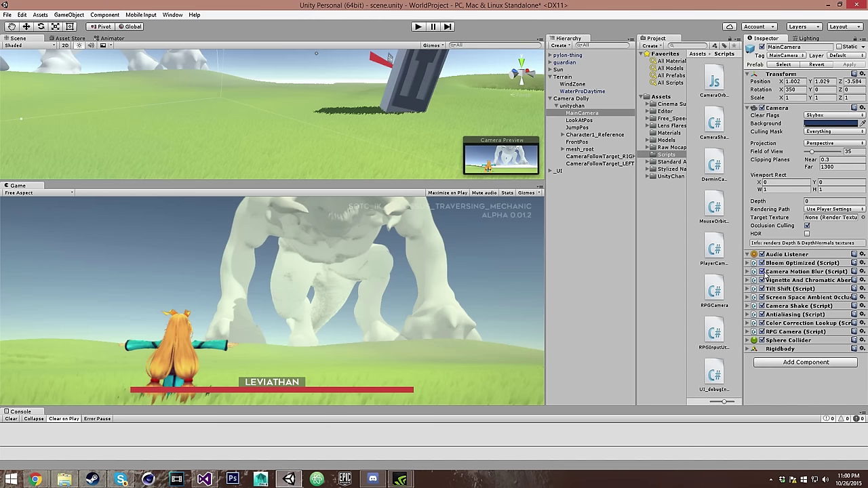
Compare camera image effects on and off, leaving Screen Space Ambient Occlusion disabled
{"action": "left_click", "coordinate": [761, 280]}
{"action": "left_click", "coordinate": [761, 280]}
{"action": "left_click", "coordinate": [762, 297]}
{"action": "left_click", "coordinate": [761, 297]}
{"action": "left_click", "coordinate": [761, 297]}
{"action": "left_click", "coordinate": [761, 297]}
{"action": "left_click", "coordinate": [761, 297]}
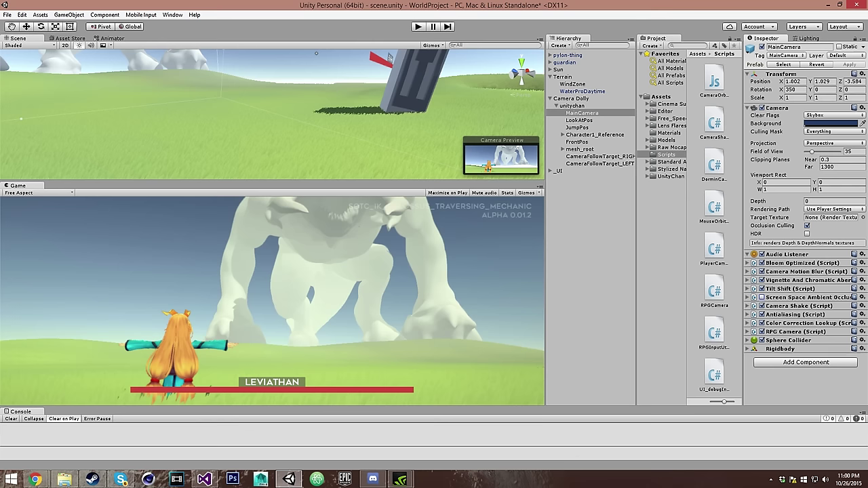
Enter Play mode and toggle Screen Space Ambient Occlusion on and off to compare
{"action": "left_click", "coordinate": [417, 27]}
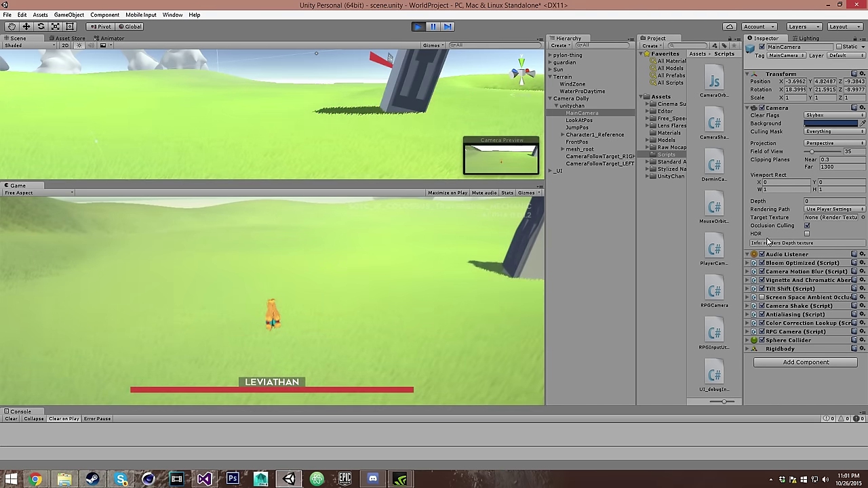
{"action": "left_click", "coordinate": [761, 298]}
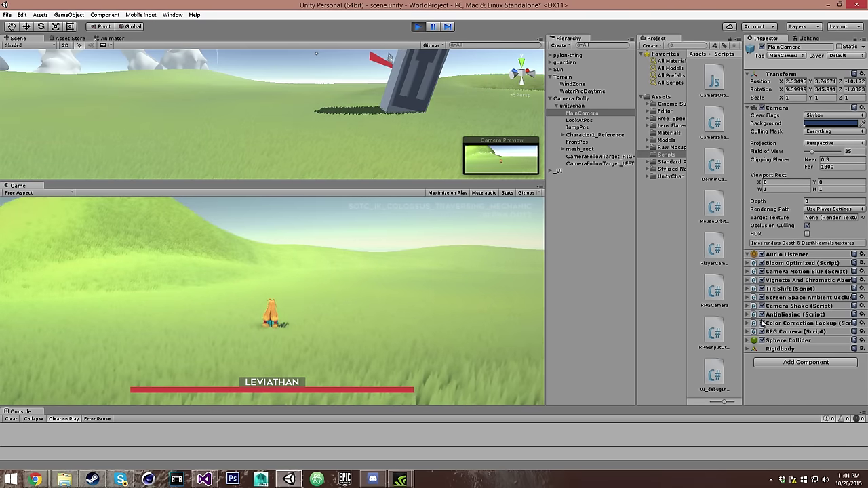
{"action": "left_click", "coordinate": [761, 297]}
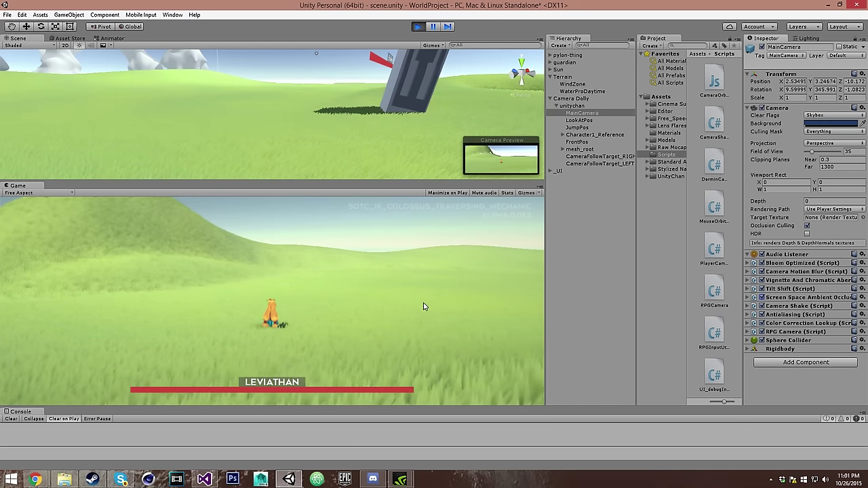
{"action": "left_click", "coordinate": [762, 297]}
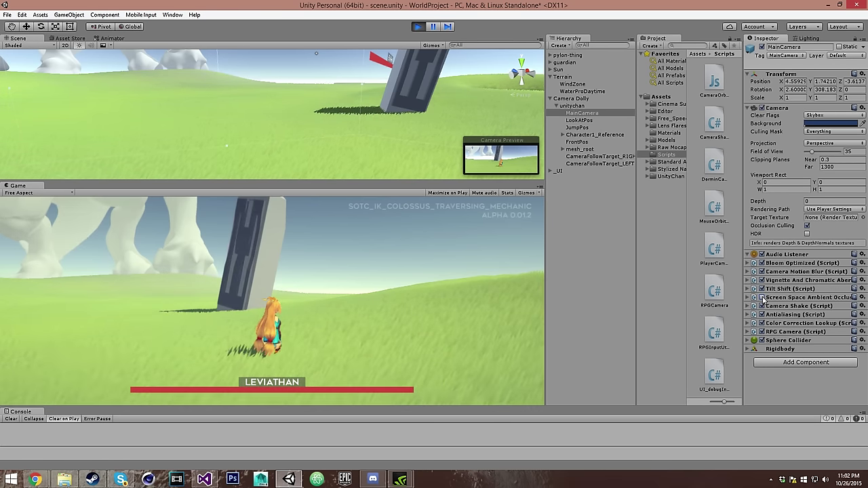
Run the character with ambient occlusion off, then back on, to compare the shading
{"action": "key", "text": "w"}
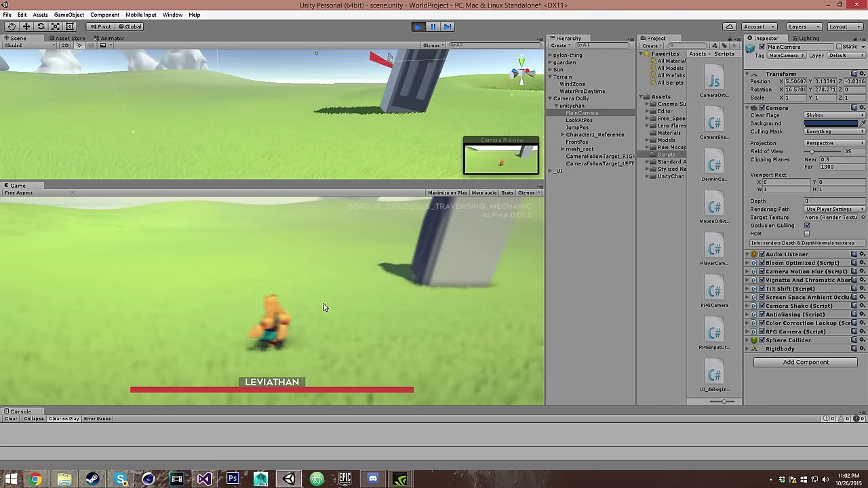
{"action": "key", "text": "w"}
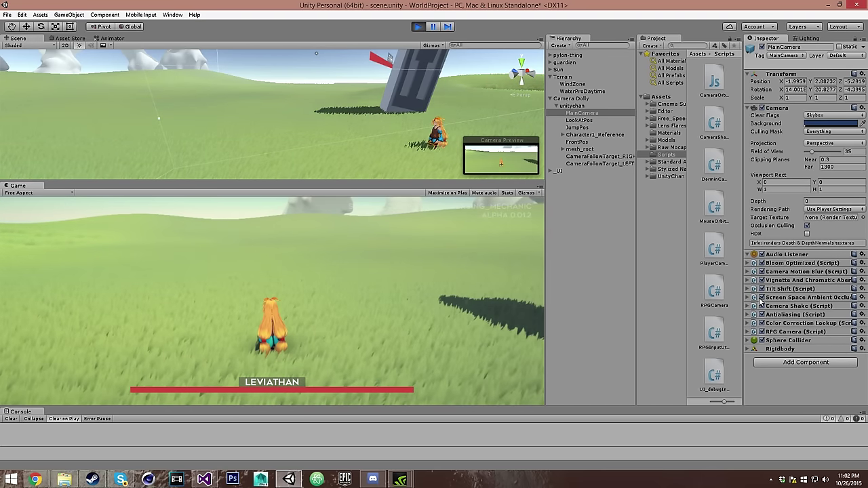
{"action": "left_click", "coordinate": [762, 297]}
{"action": "key", "text": "w"}
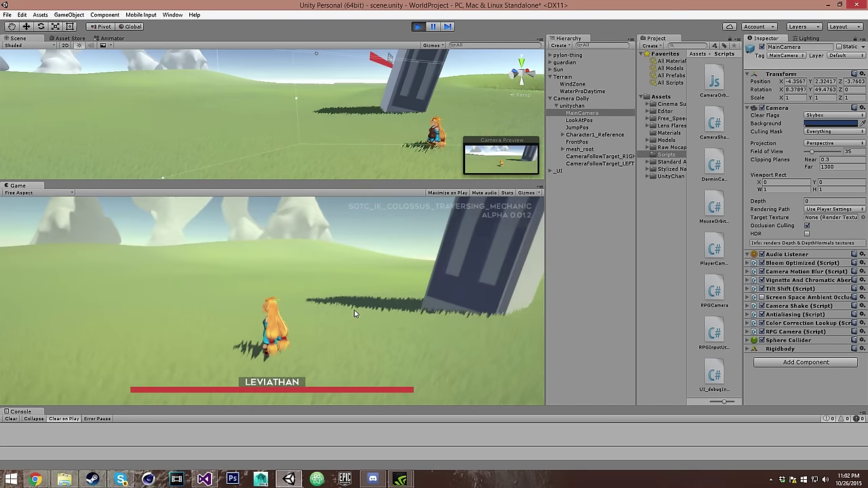
{"action": "key", "text": "w"}
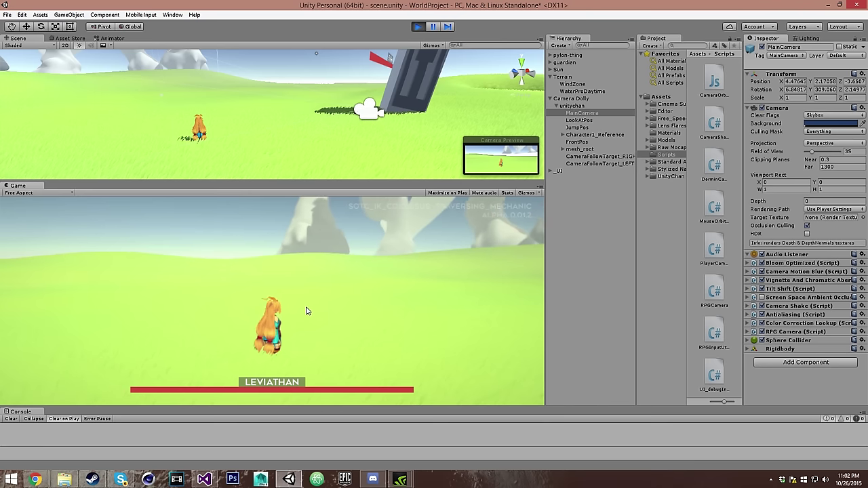
{"action": "left_click", "coordinate": [761, 297]}
{"action": "key", "text": "a"}
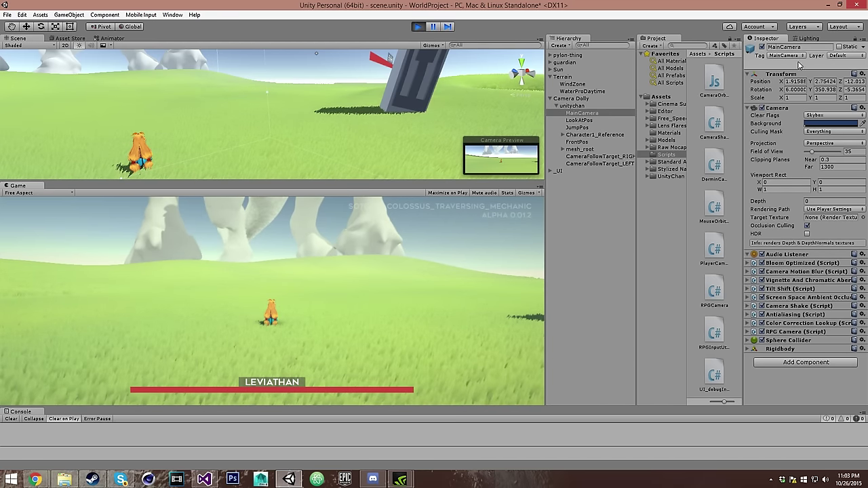
{"action": "left_click", "coordinate": [562, 77]}
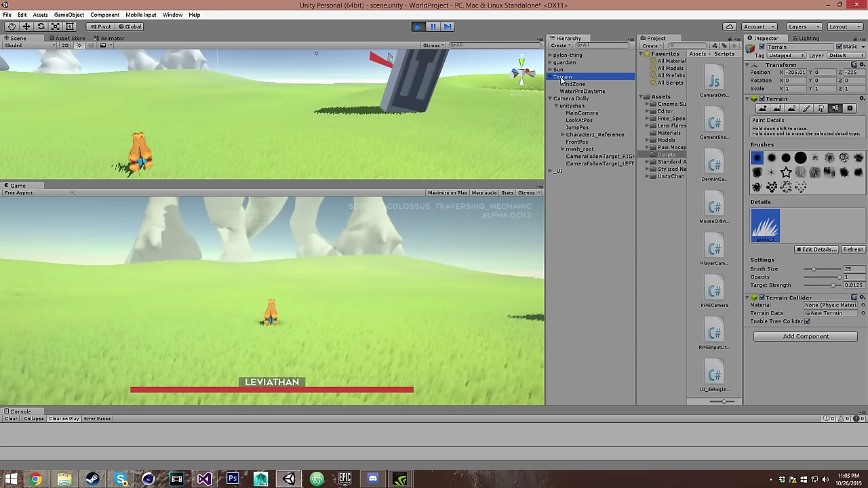
Try a different green for the Grass Tint in Terrain Settings
{"action": "left_click", "coordinate": [850, 109]}
{"action": "scroll", "coordinate": [807, 176], "scroll_direction": "down", "scroll_amount": 3}
{"action": "left_click", "coordinate": [821, 231]}
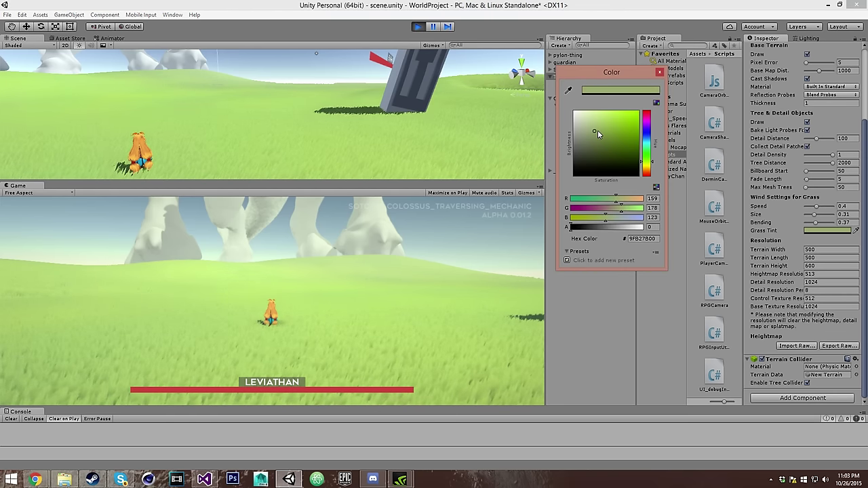
{"action": "mouse_move", "coordinate": [598, 133]}
{"action": "left_mouse_down"}
{"action": "mouse_move", "coordinate": [621, 123]}
{"action": "mouse_move", "coordinate": [599, 165]}
{"action": "mouse_move", "coordinate": [581, 132]}
{"action": "mouse_move", "coordinate": [605, 136]}
{"action": "mouse_move", "coordinate": [589, 132]}
{"action": "mouse_move", "coordinate": [592, 121]}
{"action": "mouse_move", "coordinate": [582, 145]}
{"action": "mouse_move", "coordinate": [606, 120]}
{"action": "mouse_move", "coordinate": [568, 100]}
{"action": "mouse_move", "coordinate": [594, 114]}
{"action": "mouse_move", "coordinate": [573, 119]}
{"action": "mouse_move", "coordinate": [599, 128]}
{"action": "mouse_move", "coordinate": [599, 135]}
{"action": "mouse_move", "coordinate": [585, 120]}
{"action": "mouse_move", "coordinate": [599, 149]}
{"action": "mouse_move", "coordinate": [617, 152]}
{"action": "mouse_move", "coordinate": [596, 132]}
{"action": "left_mouse_up"}
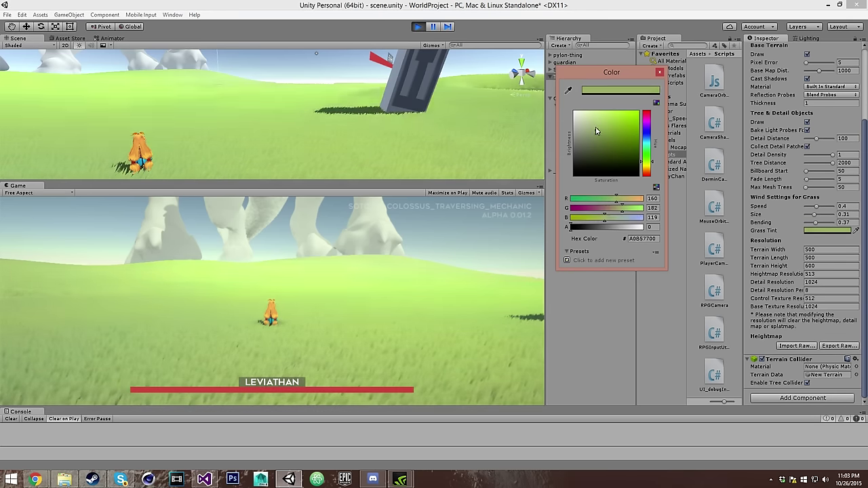
{"action": "left_click", "coordinate": [659, 72]}
Restart Play mode and shift the Grass Tint to blue
{"action": "left_click", "coordinate": [419, 26]}
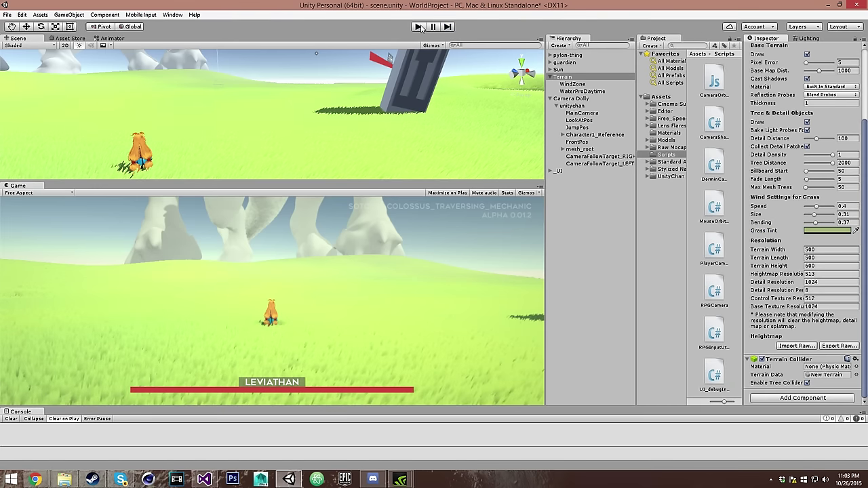
{"action": "left_click", "coordinate": [418, 27]}
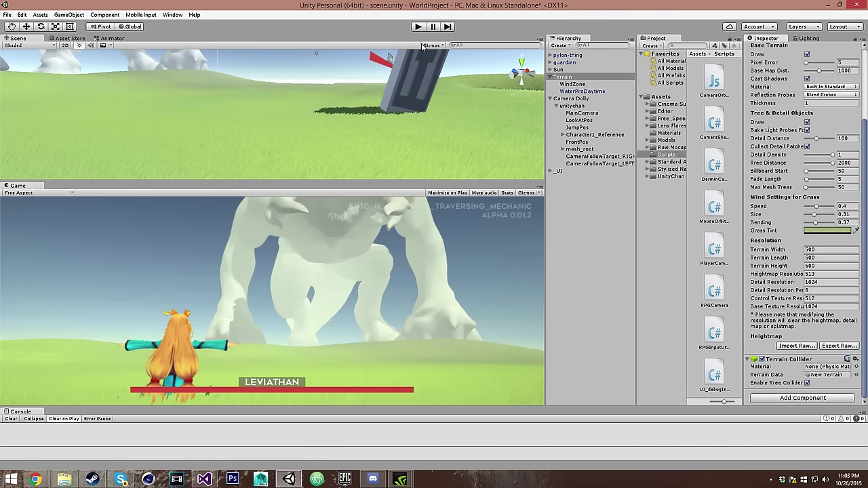
{"action": "left_click", "coordinate": [418, 28]}
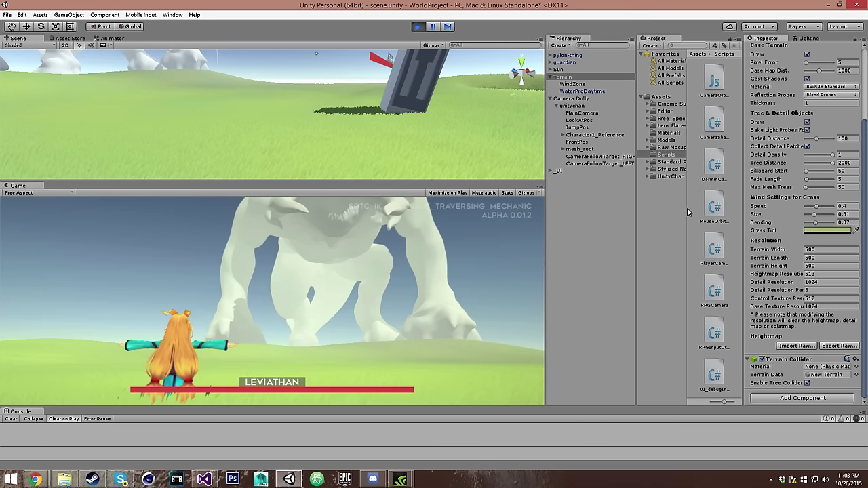
{"action": "left_click", "coordinate": [820, 230]}
{"action": "left_click_drag", "start_coordinate": [646, 162], "coordinate": [647, 126]}
{"action": "left_click", "coordinate": [618, 110]}
{"action": "left_click", "coordinate": [340, 261]}
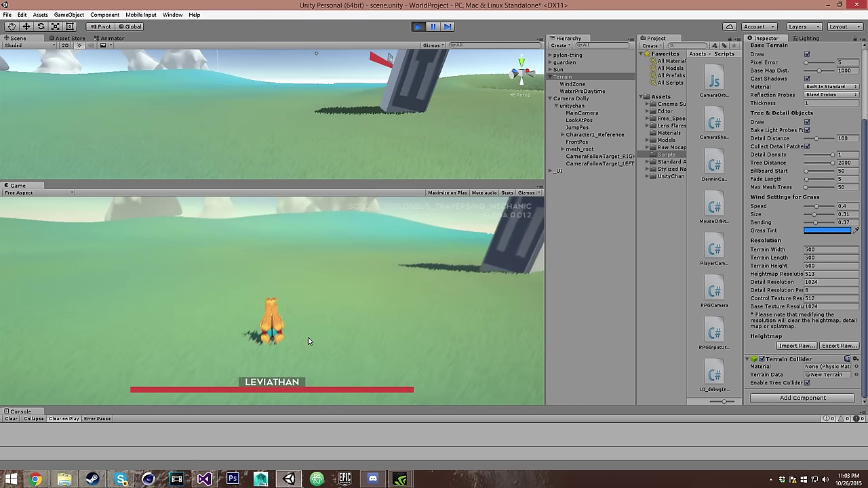
Try red and pale orange grass tints while running, then sweep the hue back to green
{"action": "left_click", "coordinate": [827, 231]}
{"action": "mouse_move", "coordinate": [645, 160]}
{"action": "left_mouse_down"}
{"action": "mouse_move", "coordinate": [651, 183]}
{"action": "mouse_move", "coordinate": [648, 173]}
{"action": "left_mouse_up"}
{"action": "mouse_move", "coordinate": [593, 125]}
{"action": "left_mouse_down"}
{"action": "mouse_move", "coordinate": [584, 133]}
{"action": "mouse_move", "coordinate": [604, 128]}
{"action": "mouse_move", "coordinate": [590, 120]}
{"action": "mouse_move", "coordinate": [588, 133]}
{"action": "mouse_move", "coordinate": [604, 135]}
{"action": "left_mouse_up"}
{"action": "left_click", "coordinate": [367, 294]}
{"action": "key", "text": "w"}
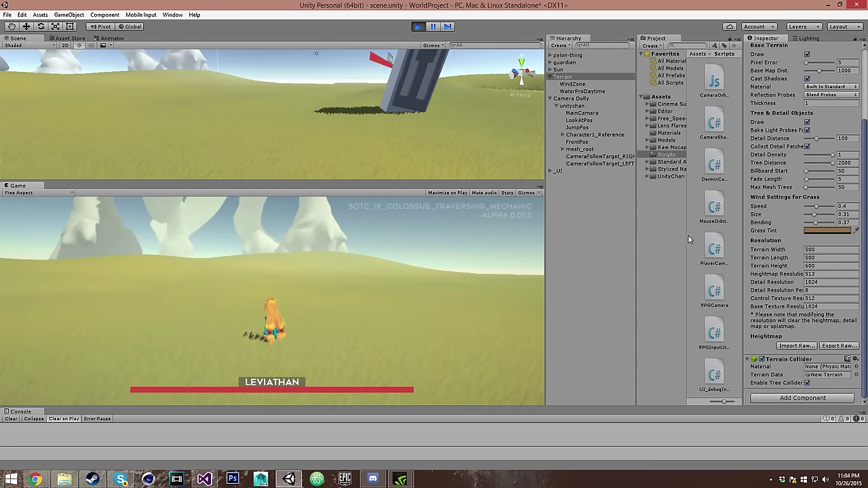
{"action": "left_click", "coordinate": [808, 231]}
{"action": "left_click_drag", "start_coordinate": [646, 169], "coordinate": [638, 112]}
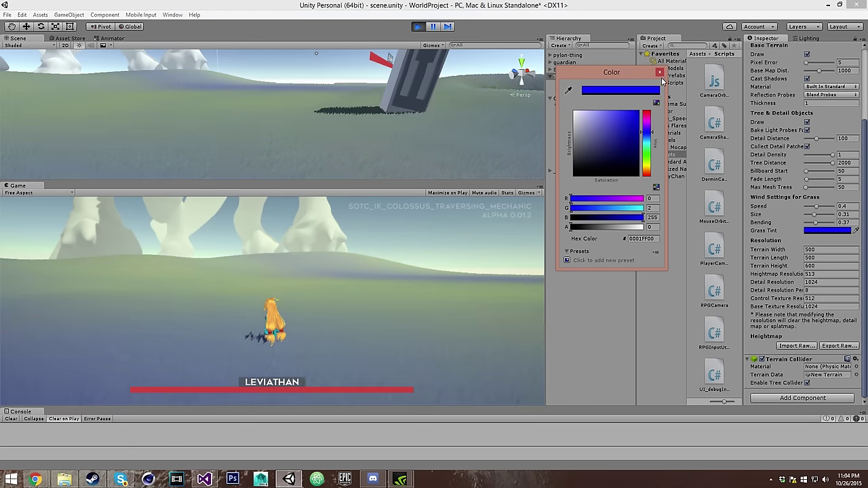
Restart Play mode and pick a lighter green Grass Tint
{"action": "left_click", "coordinate": [569, 77]}
{"action": "left_click", "coordinate": [417, 27]}
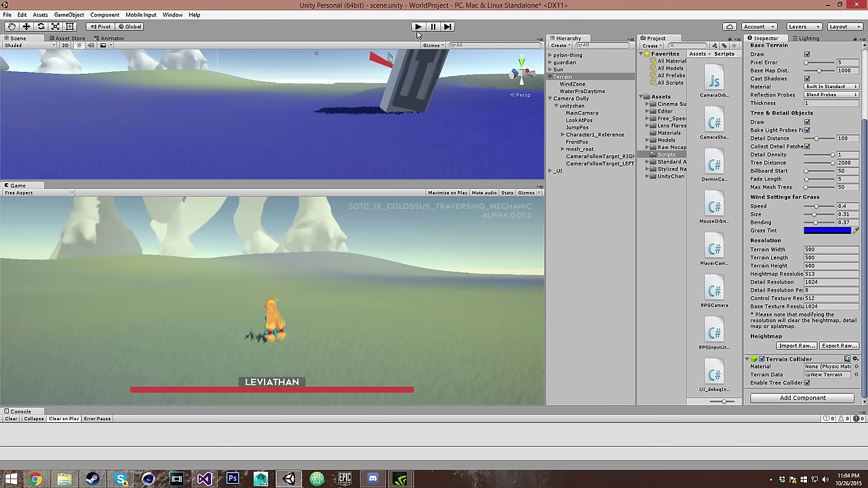
{"action": "left_click", "coordinate": [418, 27]}
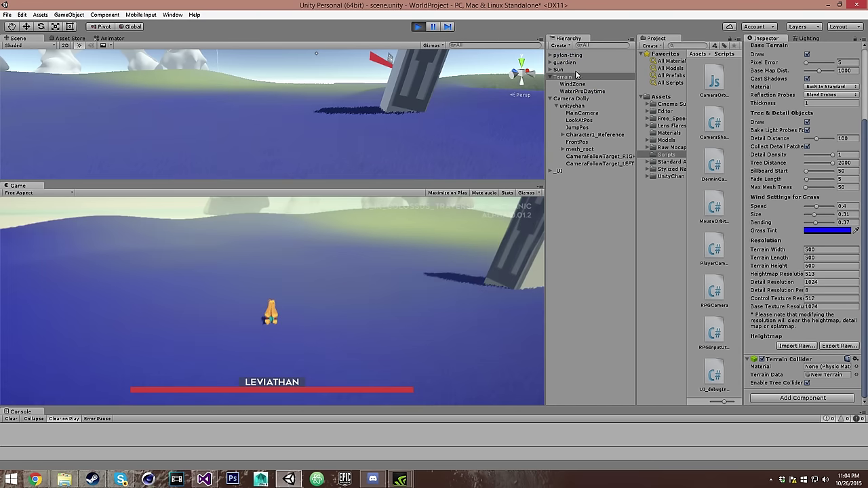
{"action": "left_click", "coordinate": [821, 231]}
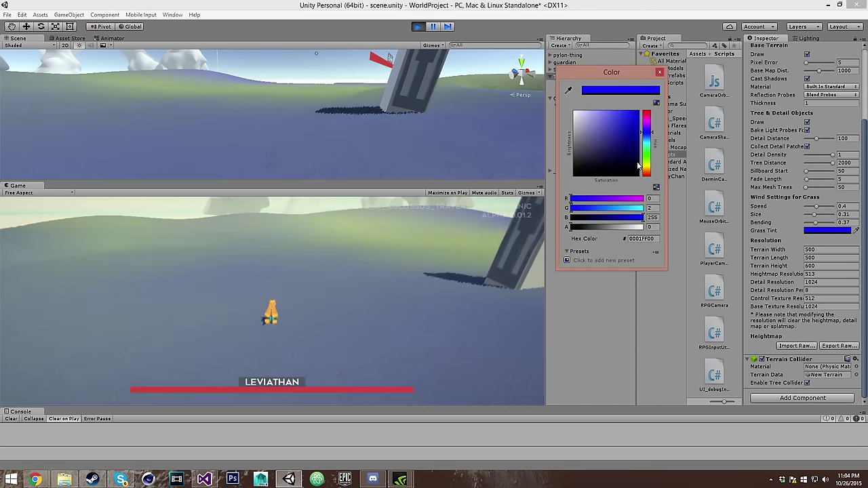
{"action": "left_click", "coordinate": [646, 157]}
{"action": "left_click", "coordinate": [602, 129]}
{"action": "left_click", "coordinate": [644, 158]}
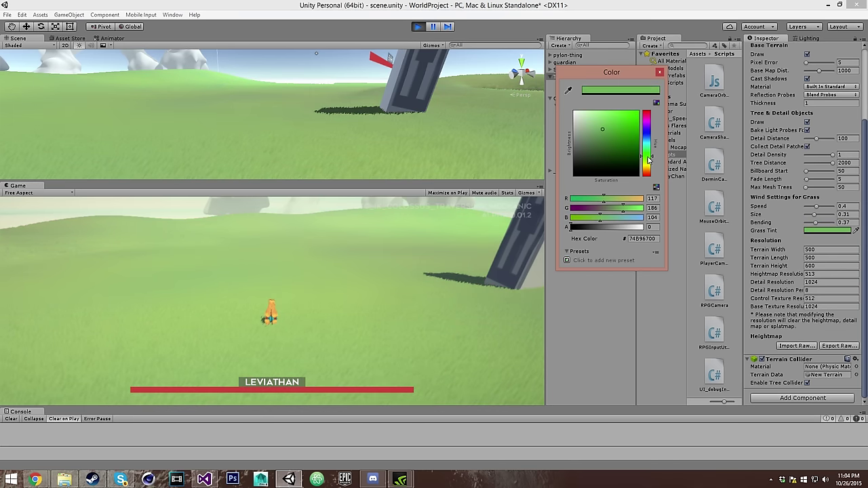
{"action": "left_click", "coordinate": [581, 120]}
{"action": "left_click", "coordinate": [398, 257]}
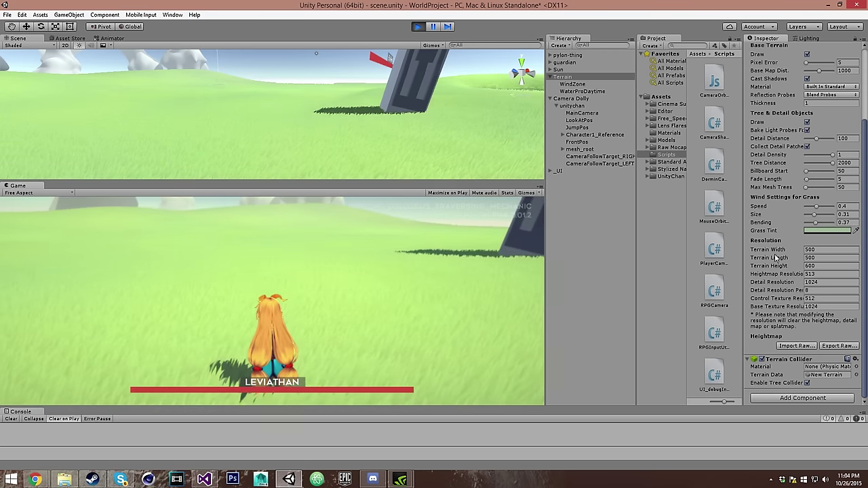
Refine the Grass Tint to muted greyish green 99AC80 and run forward to preview it
{"action": "left_click", "coordinate": [811, 231]}
{"action": "left_click", "coordinate": [596, 129]}
{"action": "left_click_drag", "start_coordinate": [649, 161], "coordinate": [648, 163]}
{"action": "mouse_move", "coordinate": [595, 126]}
{"action": "left_mouse_down"}
{"action": "mouse_move", "coordinate": [585, 124]}
{"action": "mouse_move", "coordinate": [591, 135]}
{"action": "left_mouse_up"}
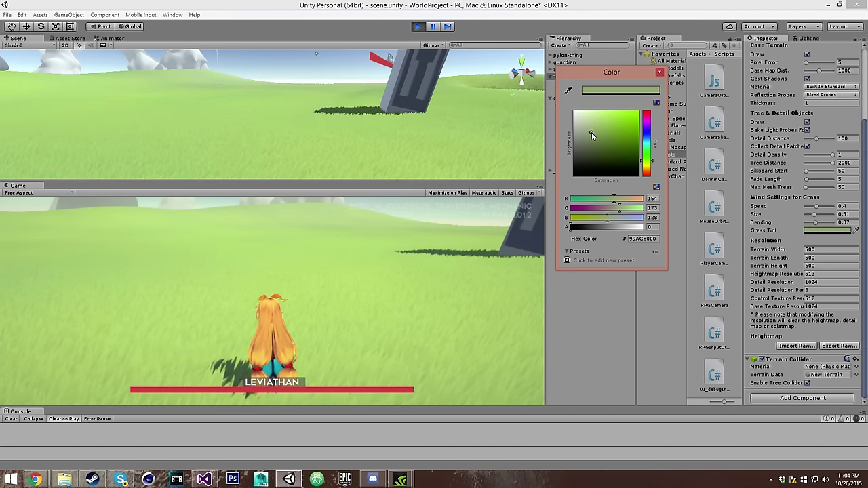
{"action": "left_click", "coordinate": [383, 298]}
{"action": "key", "text": "w"}
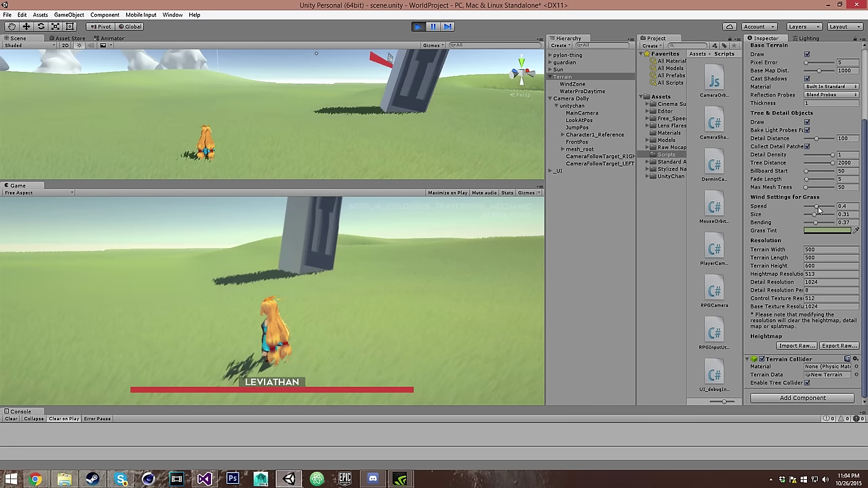
Set the grass wind speed to 0.4 and swing the game camera to watch the grass sway
{"action": "mouse_move", "coordinate": [826, 211]}
{"action": "left_mouse_down"}
{"action": "mouse_move", "coordinate": [839, 211]}
{"action": "mouse_move", "coordinate": [818, 208]}
{"action": "left_mouse_up"}
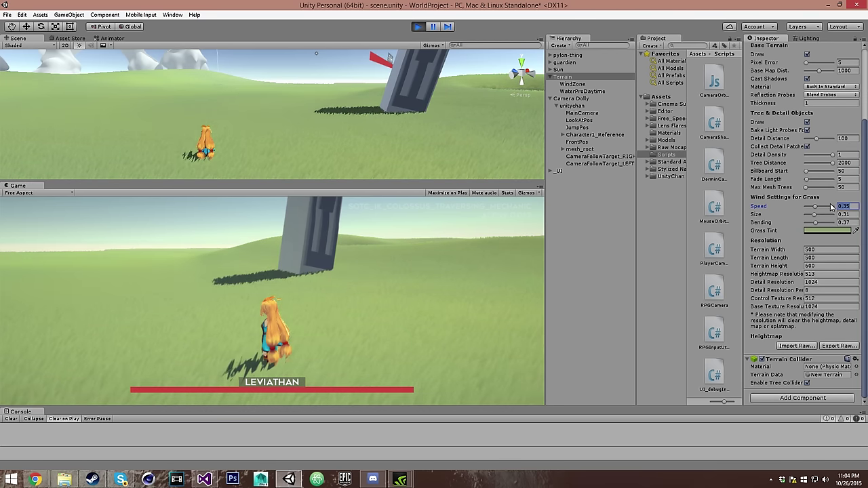
{"action": "right_click_drag", "start_coordinate": [363, 373], "coordinate": [442, 252]}
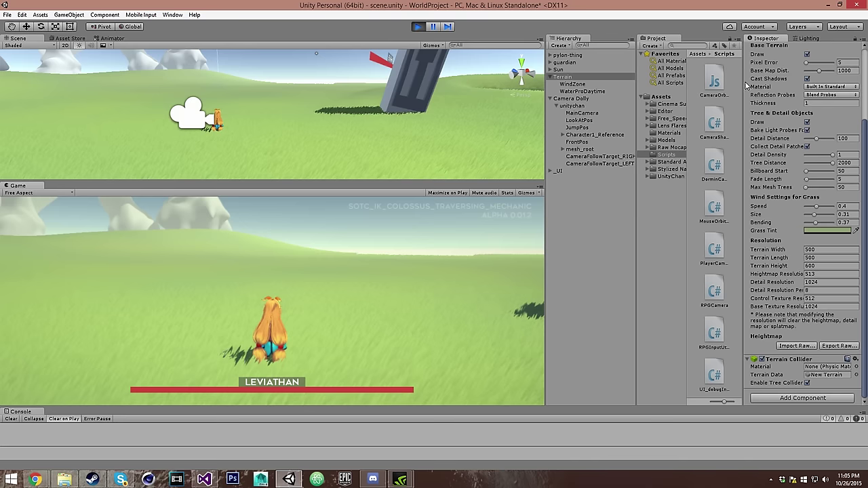
Enable Exponential Squared scene fog at density 0.01, toggling it to compare before leaving it on
{"action": "scroll", "coordinate": [746, 84], "scroll_direction": "up", "scroll_amount": 5}
{"action": "left_click", "coordinate": [805, 38]}
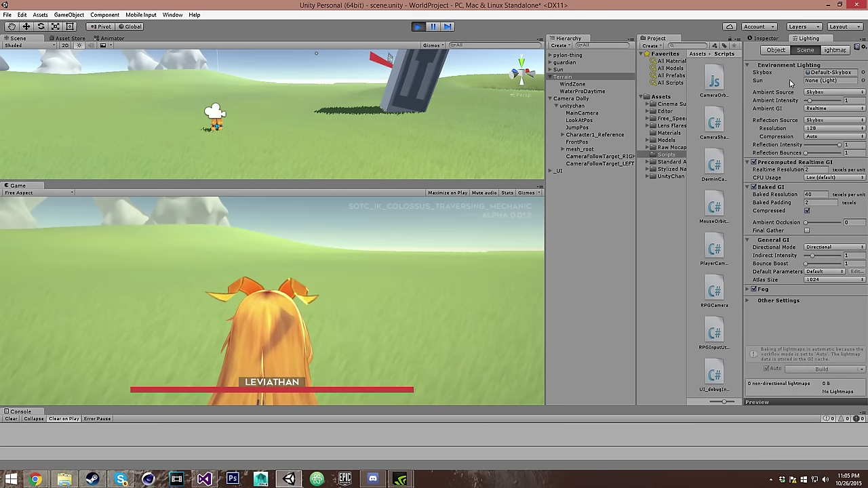
{"action": "left_click", "coordinate": [753, 289]}
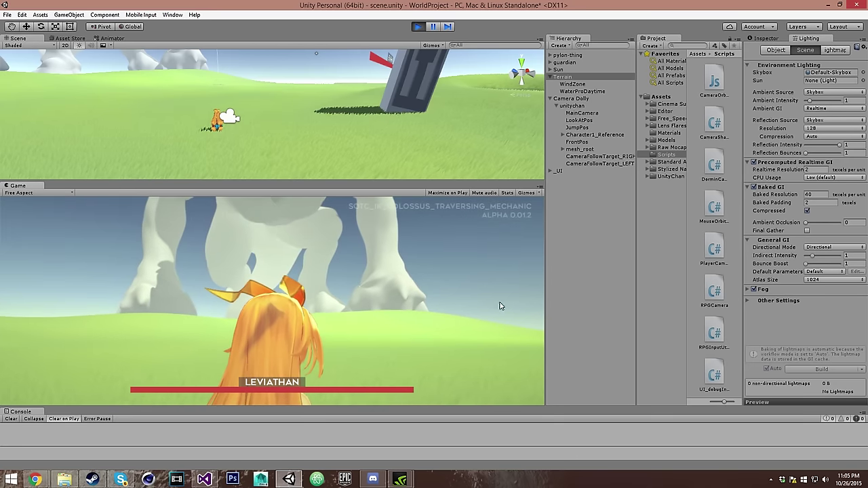
{"action": "left_click", "coordinate": [749, 289]}
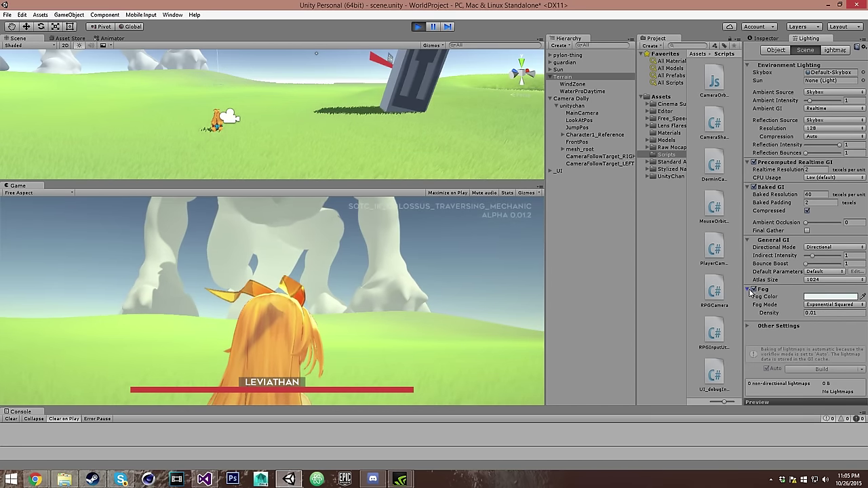
{"action": "left_click", "coordinate": [753, 289]}
{"action": "left_click", "coordinate": [753, 291]}
{"action": "left_click", "coordinate": [753, 290]}
{"action": "left_click", "coordinate": [754, 290]}
{"action": "left_click", "coordinate": [753, 290]}
{"action": "left_click", "coordinate": [753, 290]}
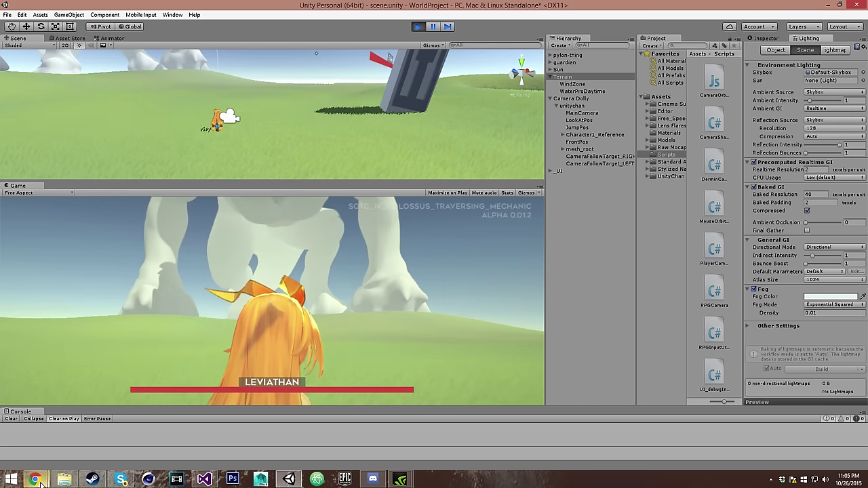
Skip the YouTube playlist ahead two tracks to Roche's Hideout Theme, then return to Unity
{"action": "left_click", "coordinate": [58, 428]}
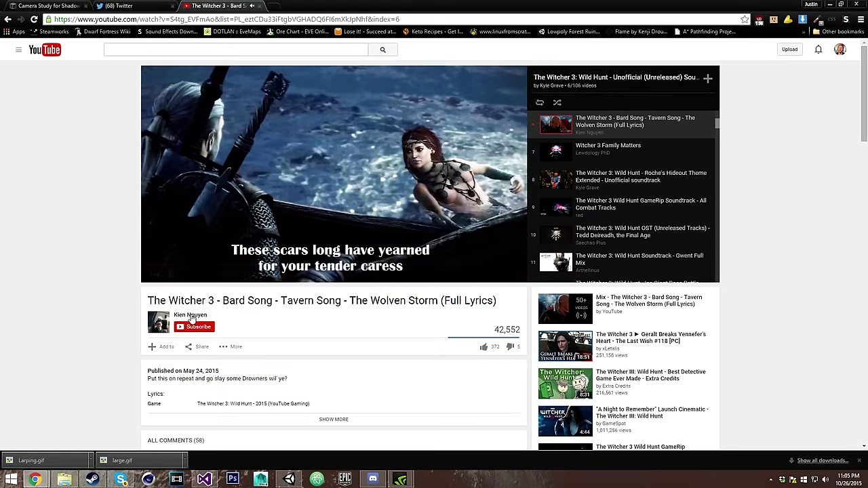
{"action": "left_click", "coordinate": [192, 277]}
{"action": "left_click", "coordinate": [191, 275]}
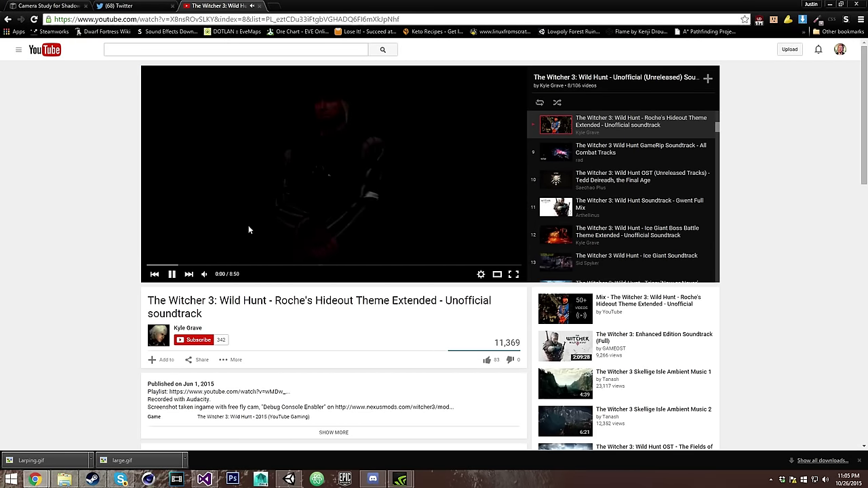
{"action": "key", "text": "alt+Tab"}
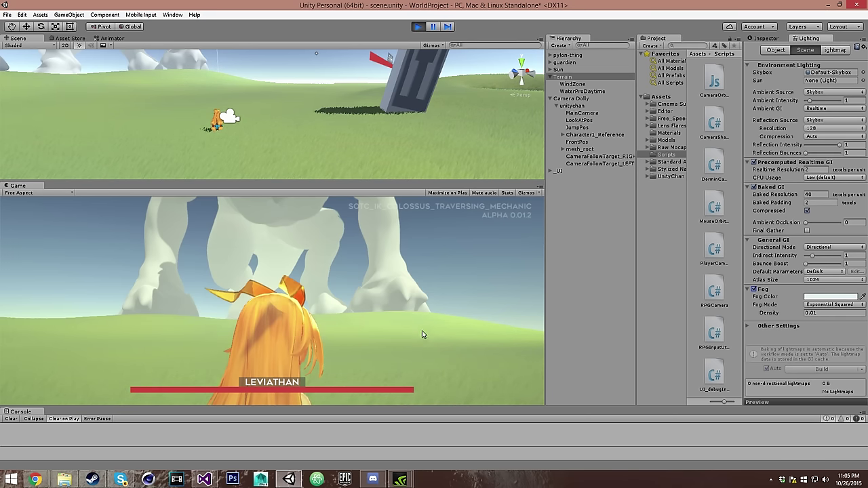
Check the fog colour, then expand Sun and select its SunHelper child light
{"action": "left_click", "coordinate": [820, 297]}
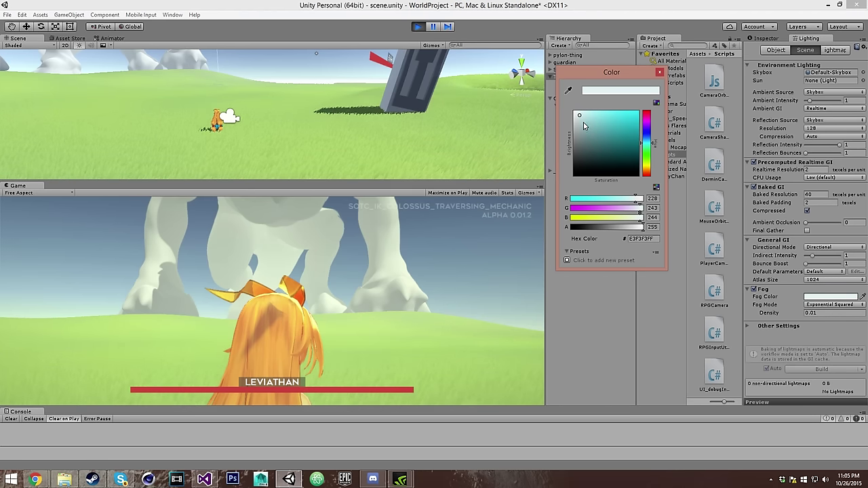
{"action": "left_click", "coordinate": [659, 72]}
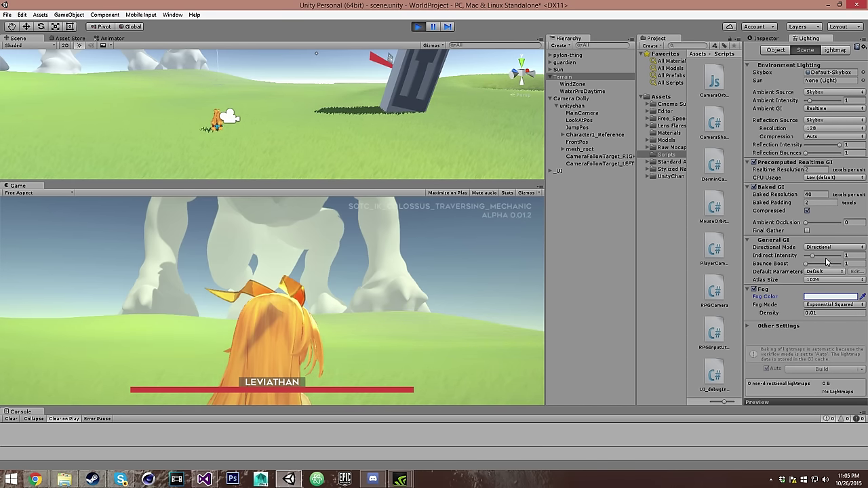
{"action": "left_click", "coordinate": [551, 70]}
{"action": "left_click", "coordinate": [572, 77]}
Orbit the Scene view toward the sun while selecting Sun and SunHelper
{"action": "left_click_drag", "start_coordinate": [318, 103], "coordinate": [166, 95], "text": "alt"}
{"action": "left_click", "coordinate": [557, 69]}
{"action": "left_click_drag", "start_coordinate": [278, 89], "coordinate": [184, 118], "text": "alt"}
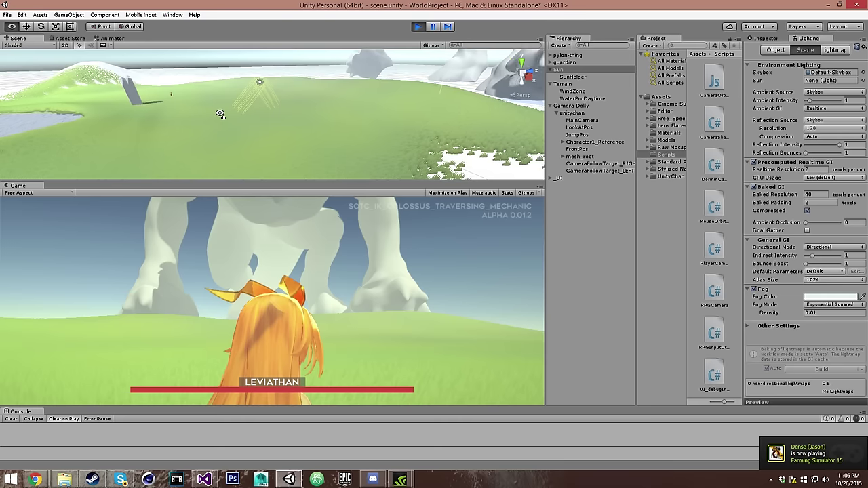
{"action": "left_click", "coordinate": [573, 77]}
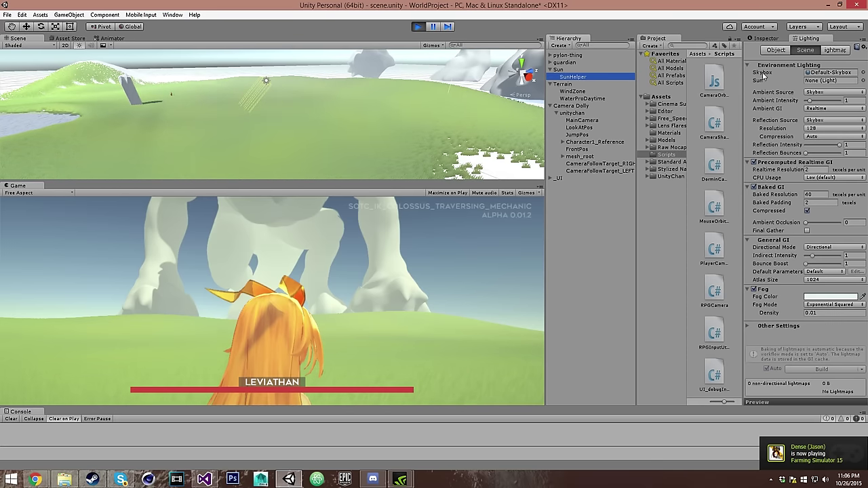
Show SunHelper's transform and light properties and swing the game camera toward the pillar
{"action": "left_click", "coordinate": [766, 38]}
{"action": "scroll", "coordinate": [401, 231], "scroll_direction": "down", "scroll_amount": 5}
{"action": "left_click_drag", "start_coordinate": [456, 255], "coordinate": [337, 290]}
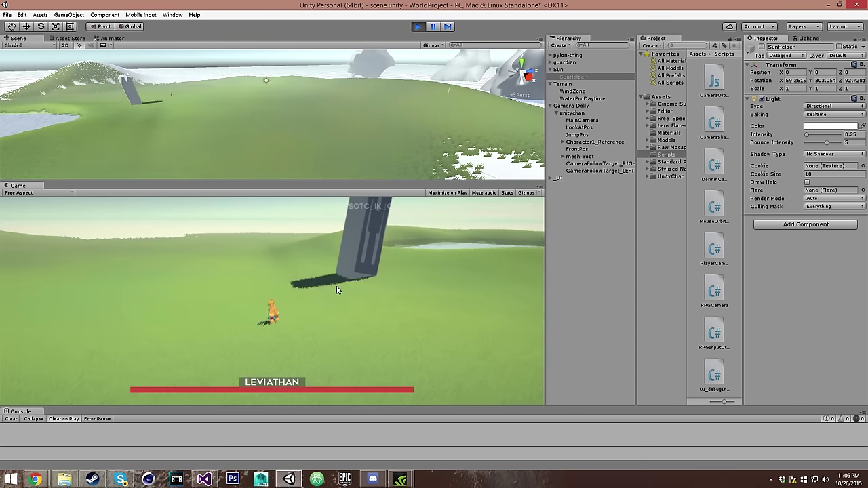
Review the Sun's light: directional, intensity 1, soft shadows, colour FFF4D9
{"action": "left_click", "coordinate": [559, 70]}
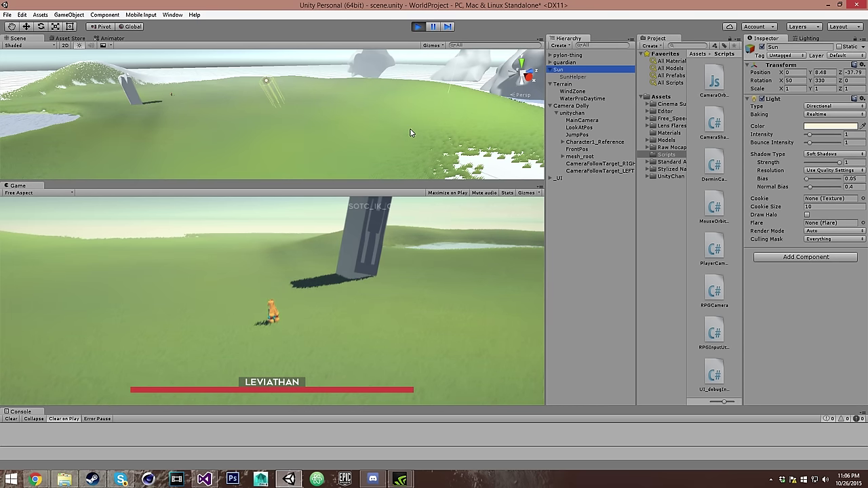
{"action": "left_click", "coordinate": [291, 248]}
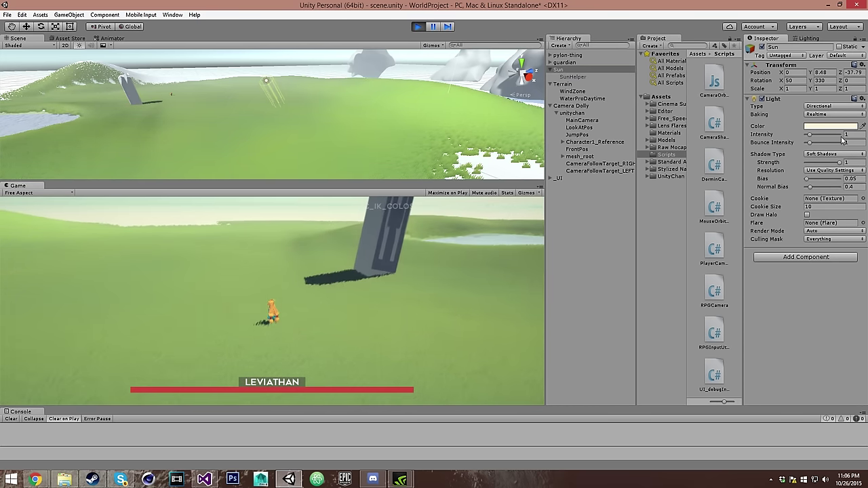
{"action": "left_click", "coordinate": [819, 127]}
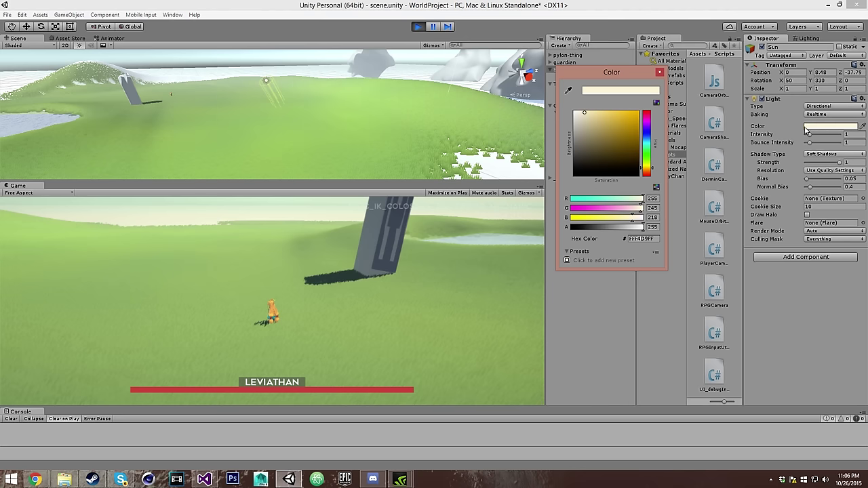
{"action": "left_click", "coordinate": [659, 72]}
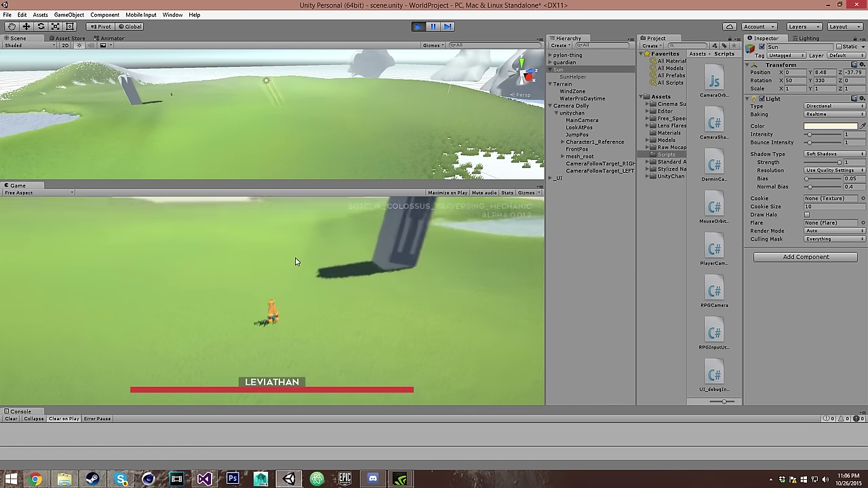
{"action": "key", "text": "w"}
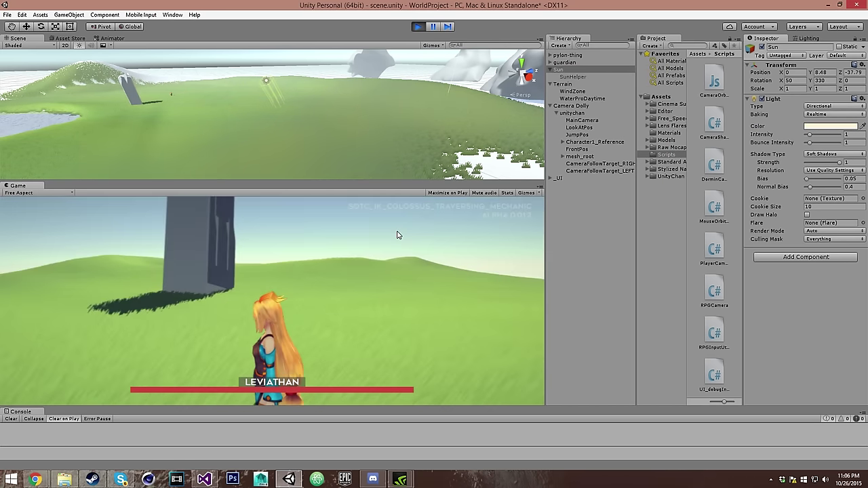
{"action": "key", "text": "w"}
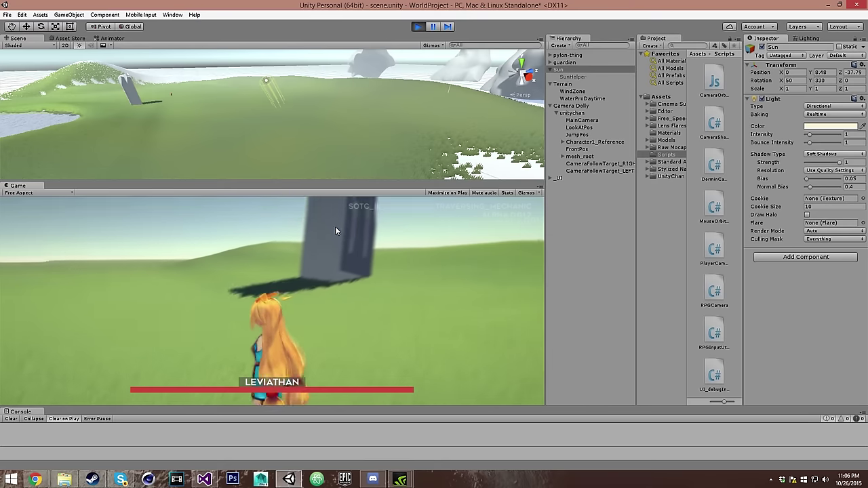
{"action": "key", "text": "w"}
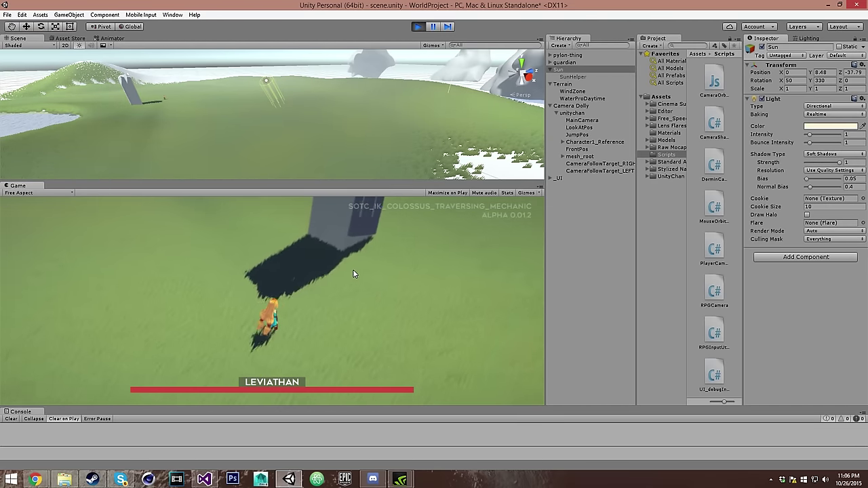
{"action": "key", "text": "w"}
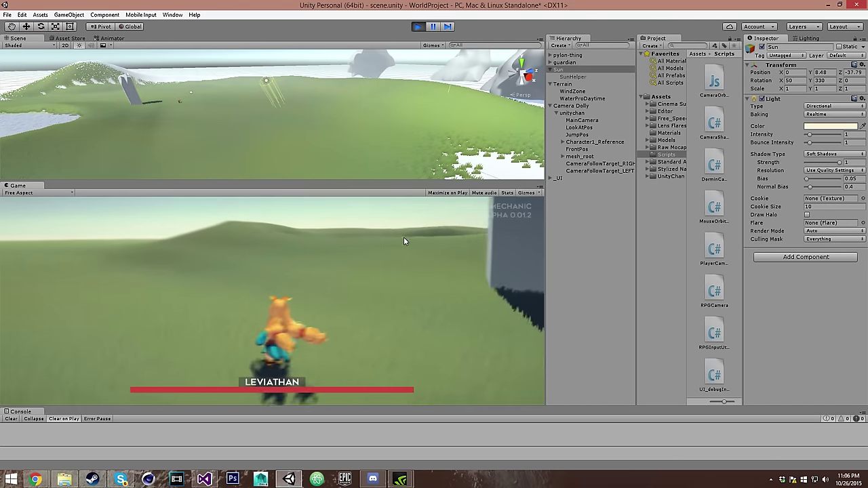
{"action": "key", "text": "w"}
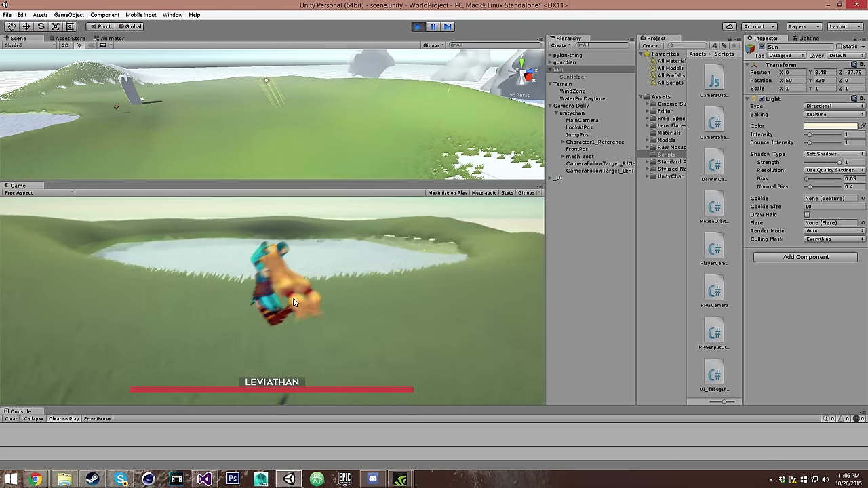
{"action": "key", "text": "w"}
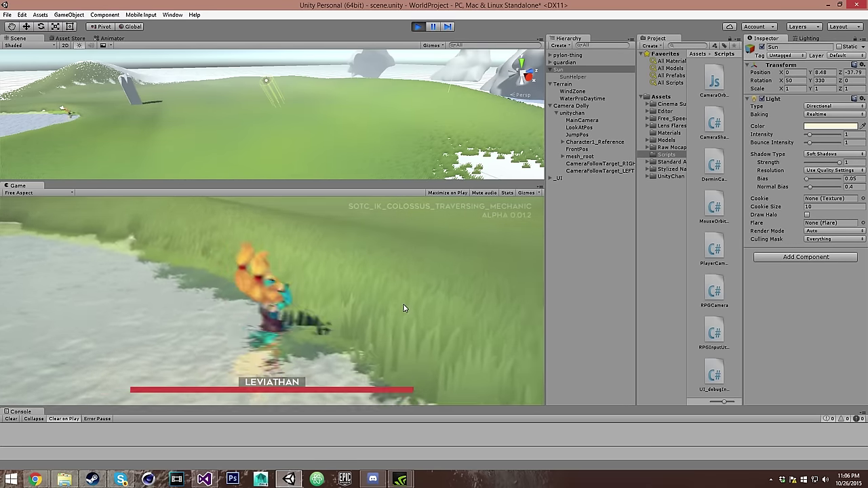
{"action": "key", "text": "w"}
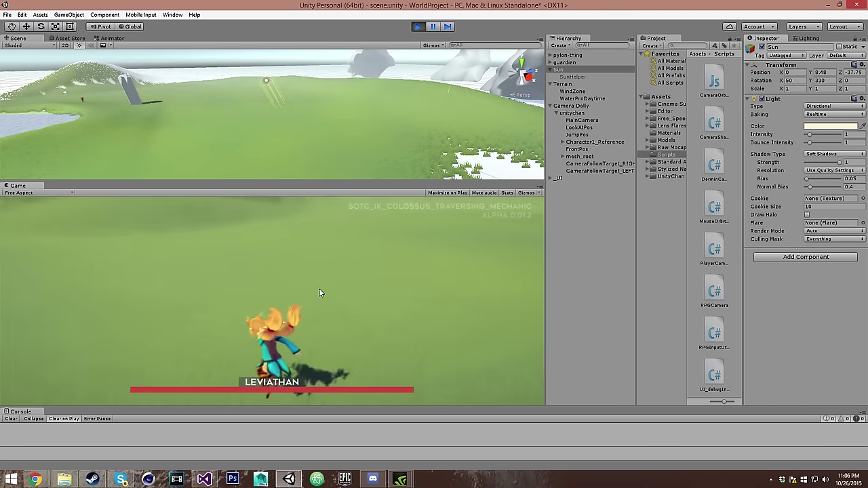
{"action": "key", "text": "w"}
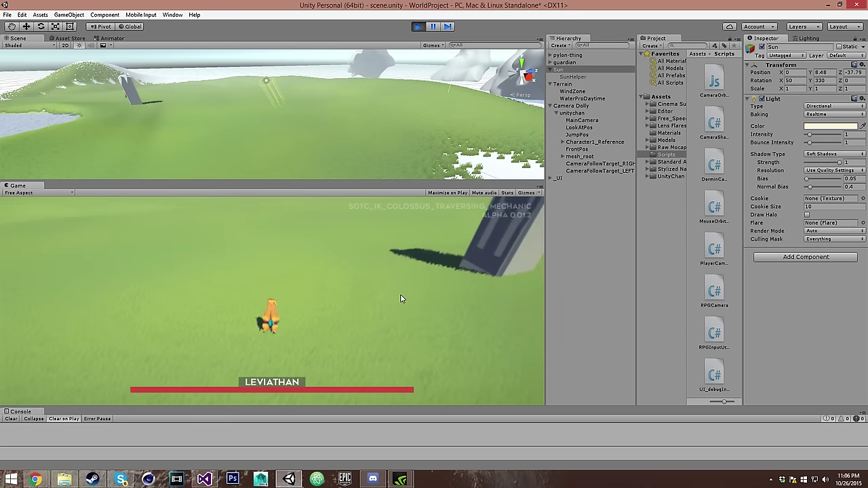
{"action": "right_click_drag", "start_coordinate": [380, 119], "coordinate": [339, 114]}
Check SunHelper's near-white light colour (FFFDFB) without changing it
{"action": "left_click", "coordinate": [574, 76]}
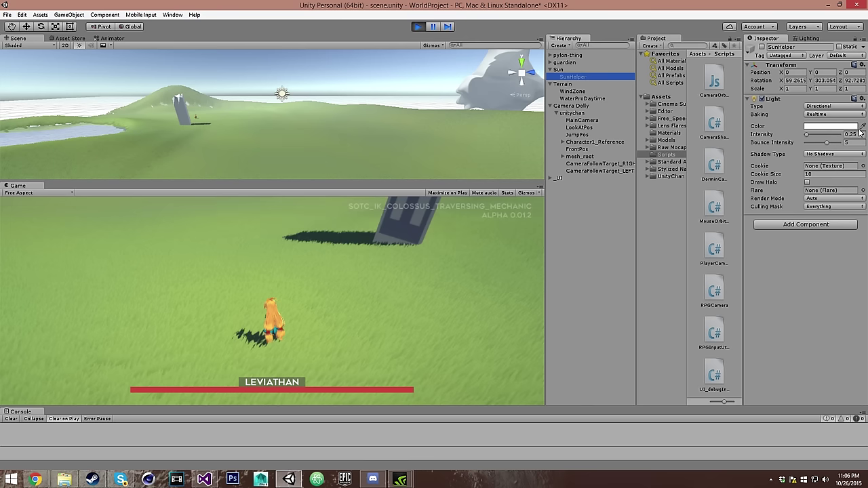
{"action": "left_click", "coordinate": [837, 127]}
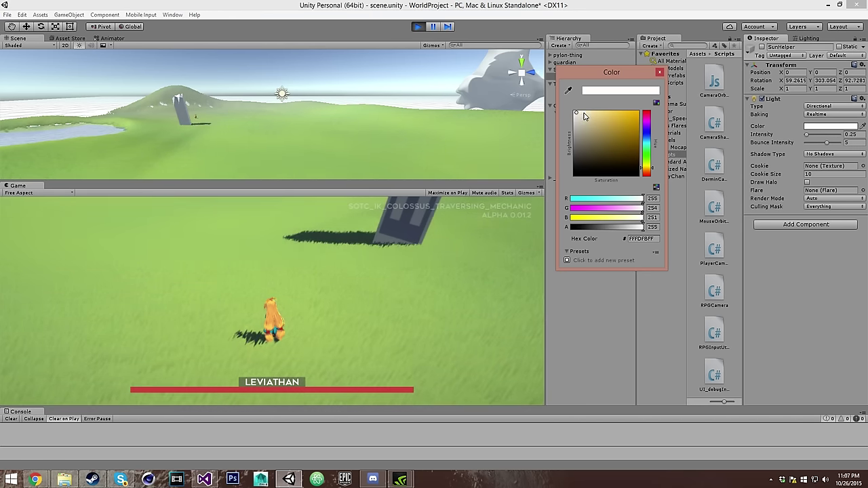
{"action": "left_click", "coordinate": [660, 73]}
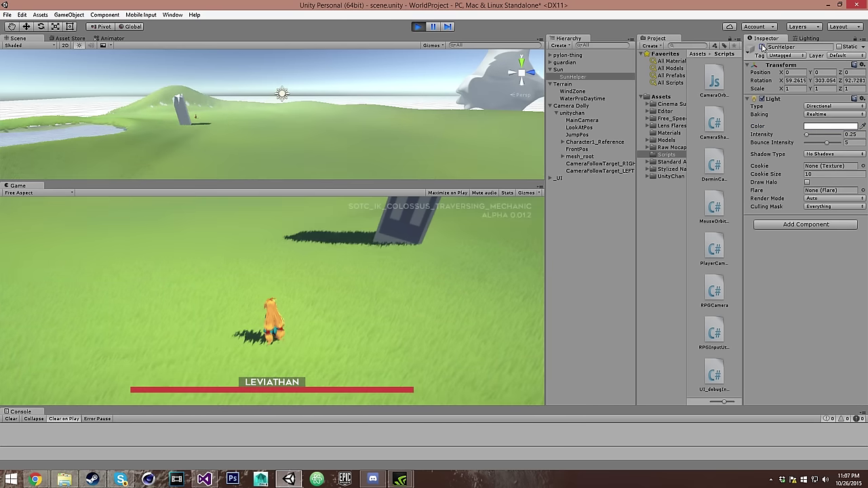
Switch on the SunHelper fill light at intensity 0.25 and run the character toward the pillar
{"action": "left_click", "coordinate": [761, 47]}
{"action": "left_click", "coordinate": [319, 335]}
{"action": "key", "text": "w"}
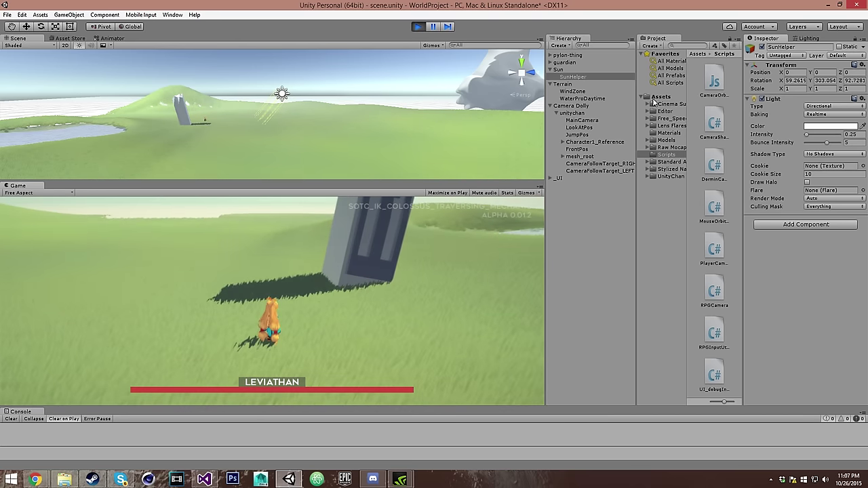
{"action": "left_click", "coordinate": [817, 156]}
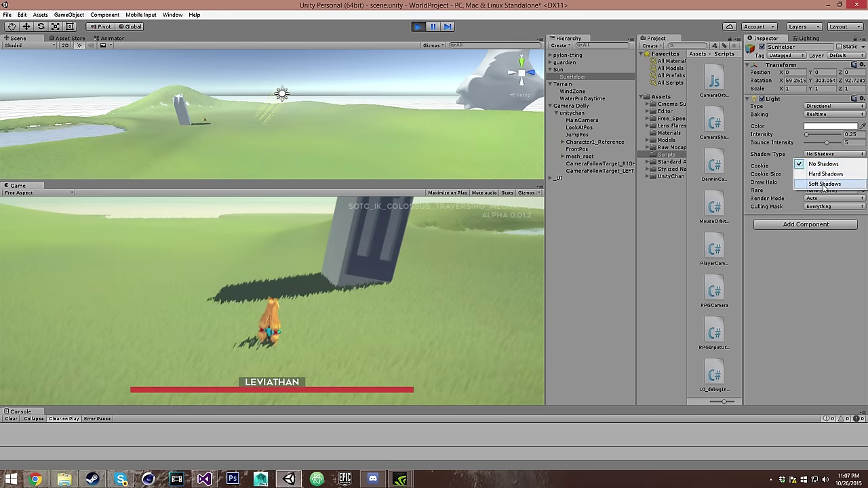
{"action": "left_click", "coordinate": [824, 184]}
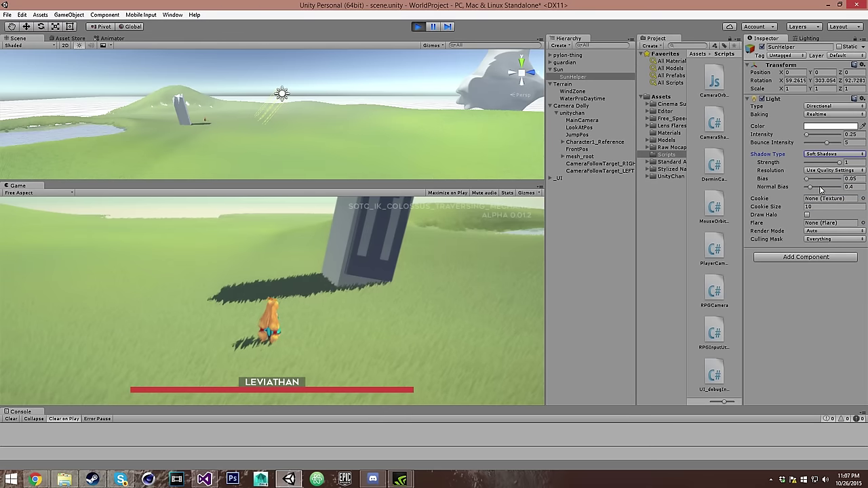
{"action": "left_click", "coordinate": [820, 157]}
{"action": "left_click", "coordinate": [822, 165]}
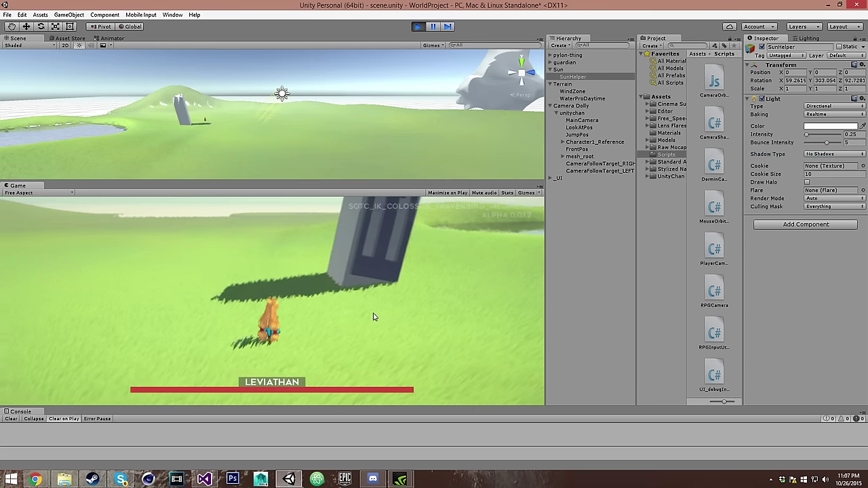
{"action": "key", "text": "a"}
{"action": "key", "text": "w"}
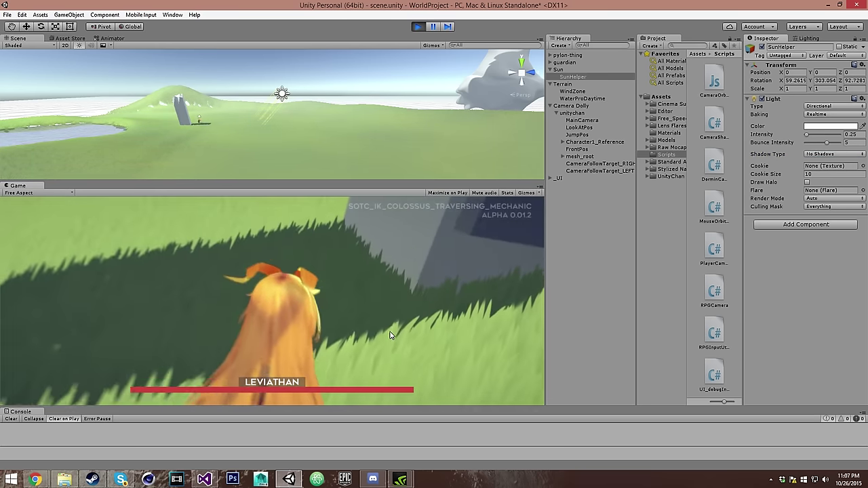
{"action": "key", "text": "s"}
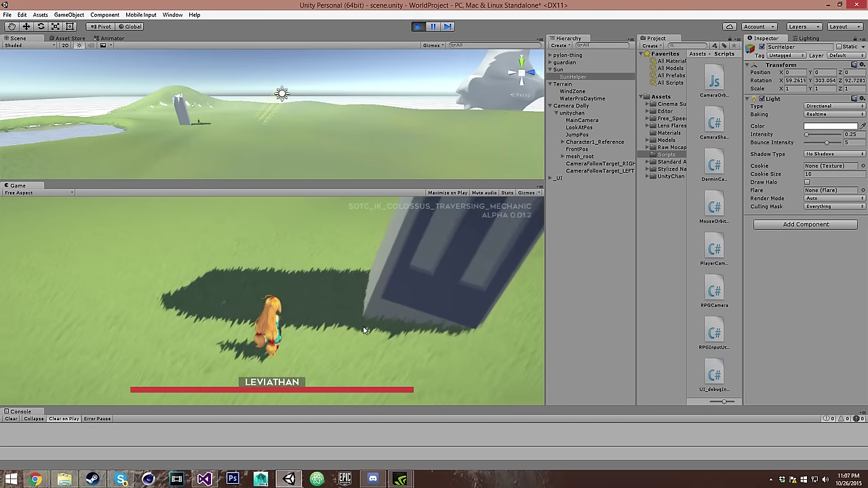
{"action": "key", "text": "w"}
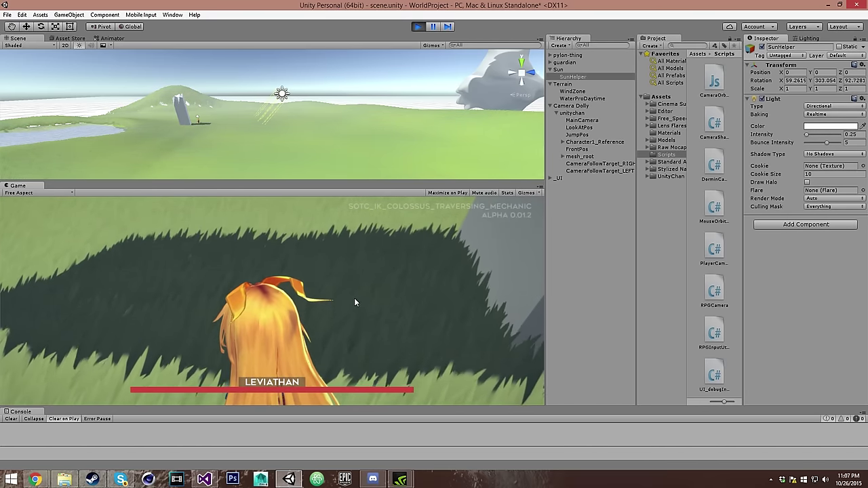
{"action": "scroll", "coordinate": [322, 307], "scroll_direction": "down", "scroll_amount": 3}
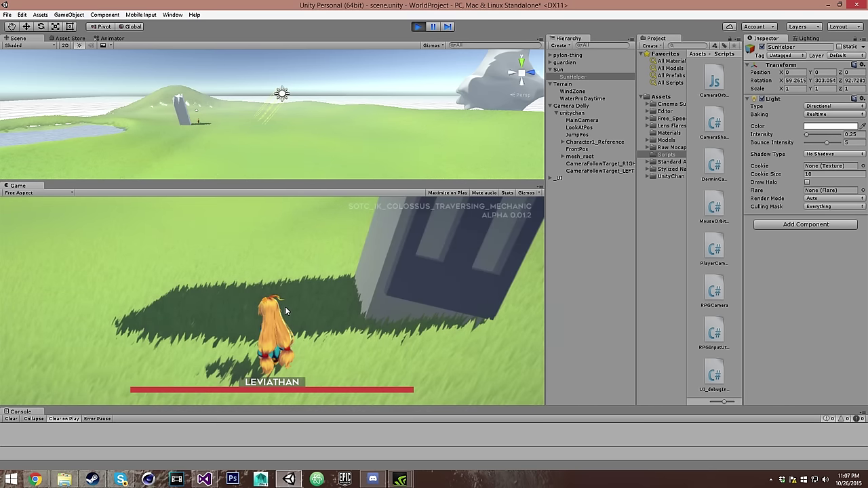
{"action": "left_click", "coordinate": [761, 47]}
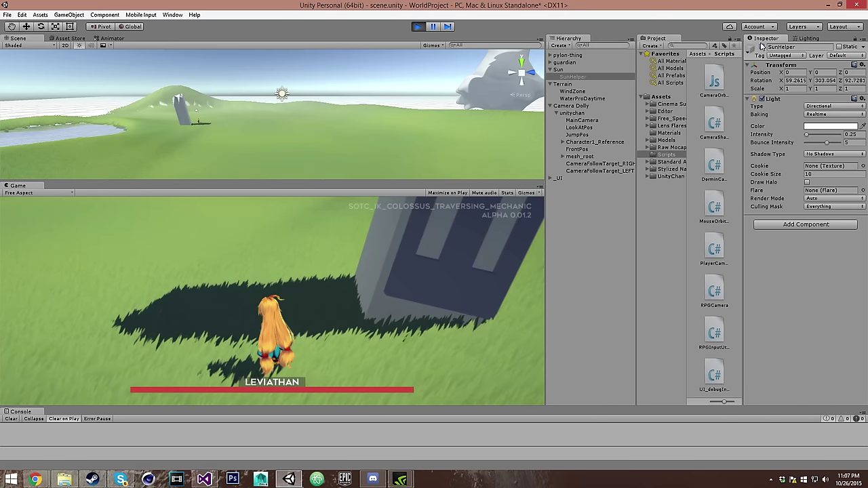
{"action": "left_click", "coordinate": [761, 47]}
{"action": "left_click", "coordinate": [761, 47]}
{"action": "left_click", "coordinate": [762, 47]}
{"action": "left_click", "coordinate": [762, 48]}
{"action": "left_click", "coordinate": [762, 47]}
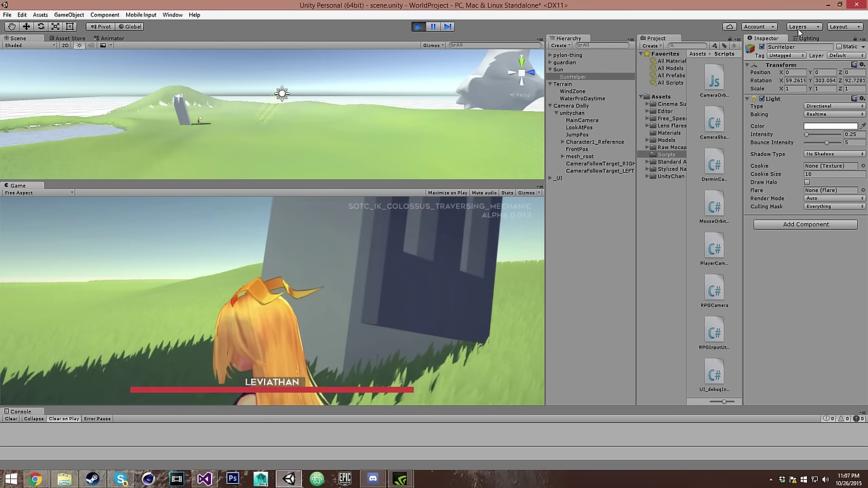
{"action": "left_click", "coordinate": [762, 46]}
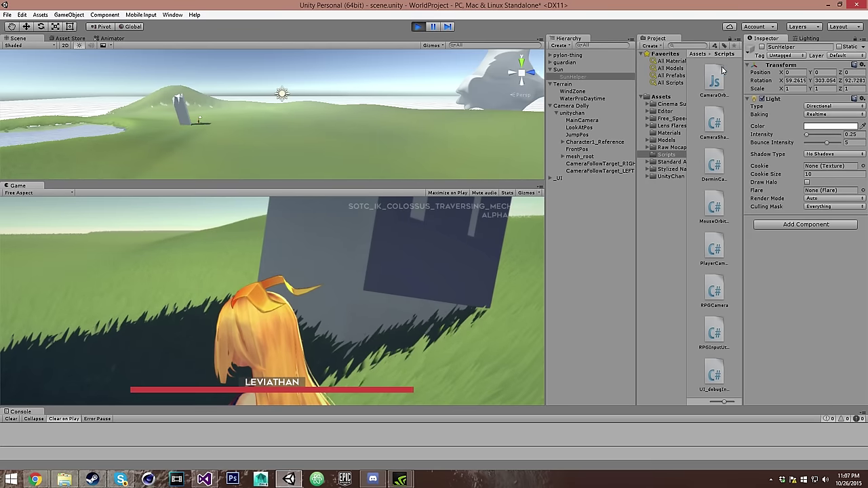
{"action": "left_click", "coordinate": [762, 47]}
{"action": "left_click_drag", "start_coordinate": [329, 292], "coordinate": [284, 309]}
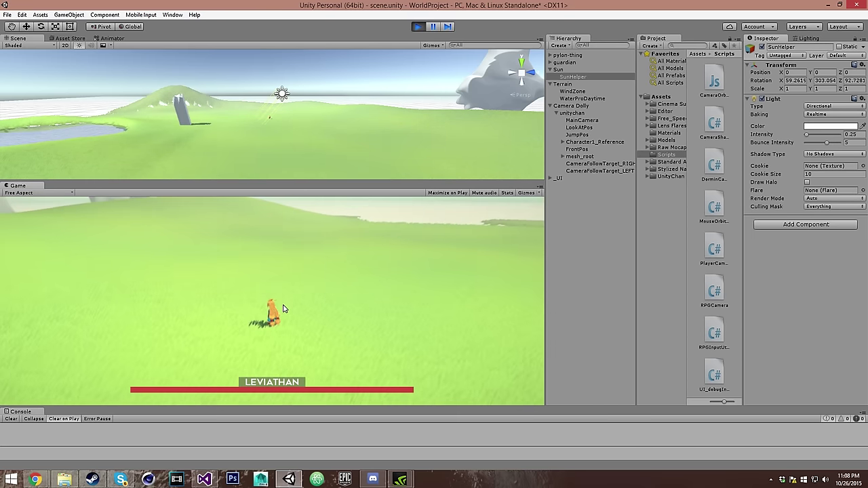